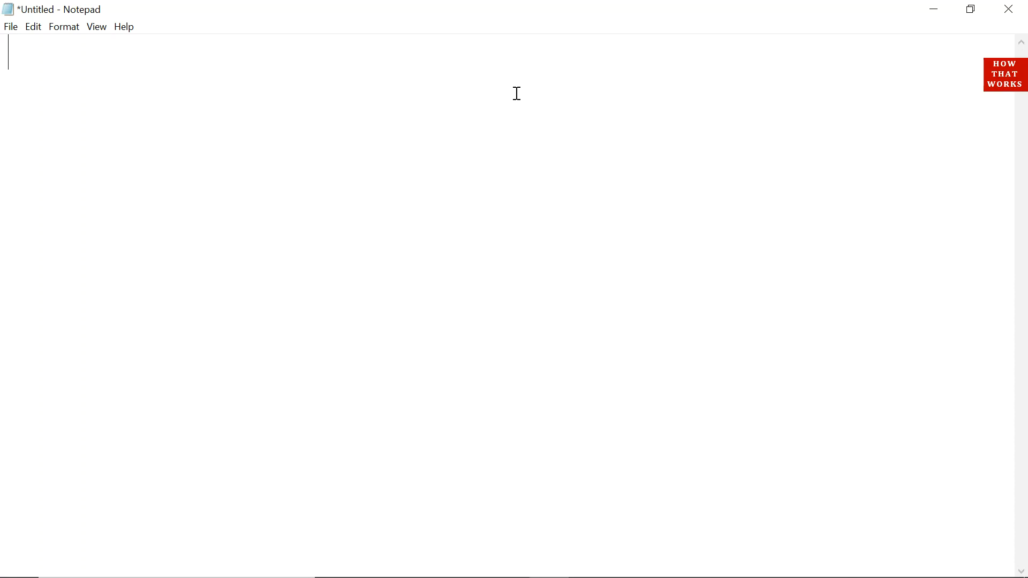
pyautogui.write('the computer i')
# Step: Write "the computer understands only 0s and 1s (Machine Language)" and move to a new line
pyautogui.press('BackSpace')
pyautogui.write('understands only ')
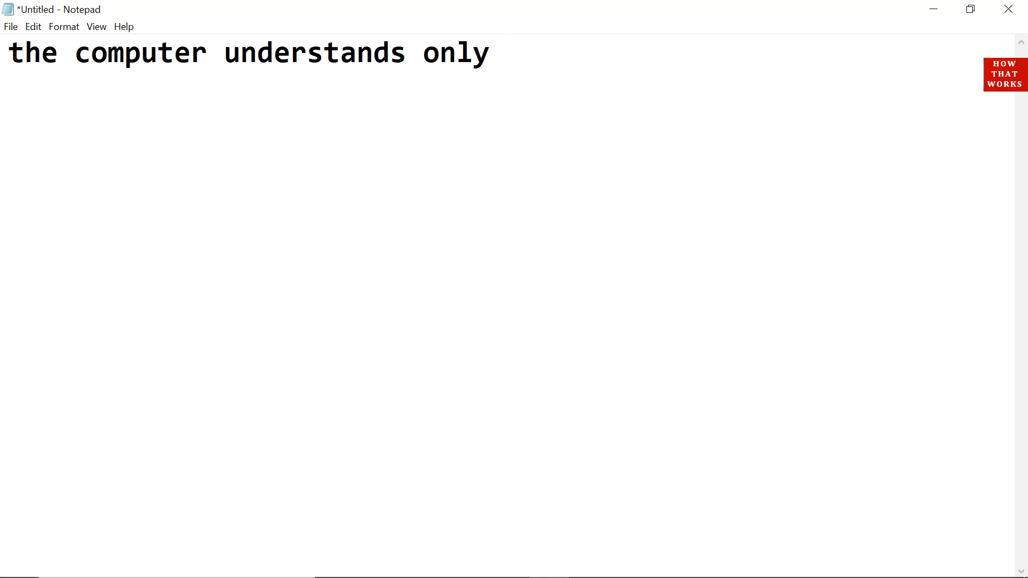
pyautogui.write('0s and 1s')
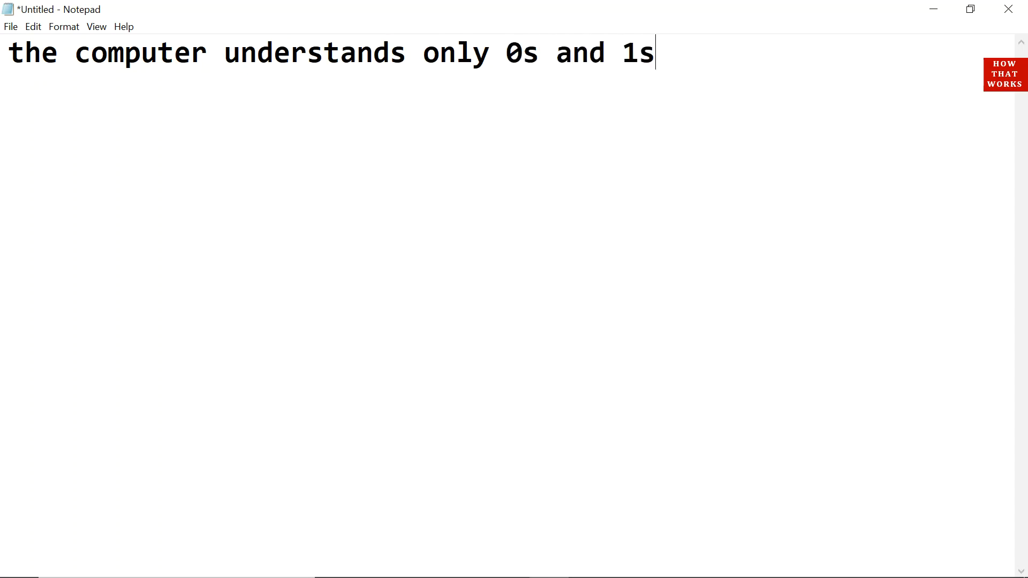
pyautogui.write(' (Mac')
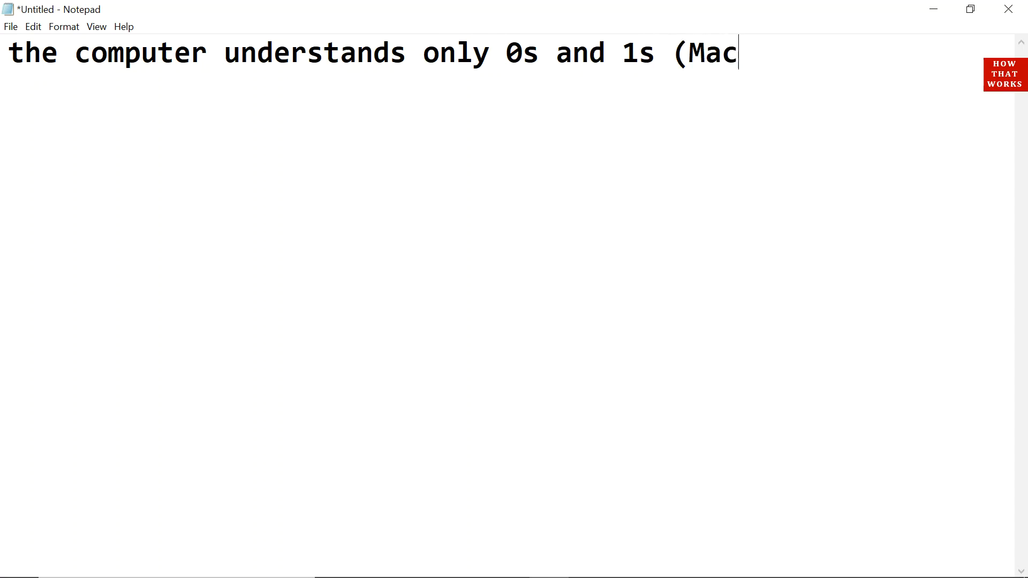
pyautogui.write('hine Language')
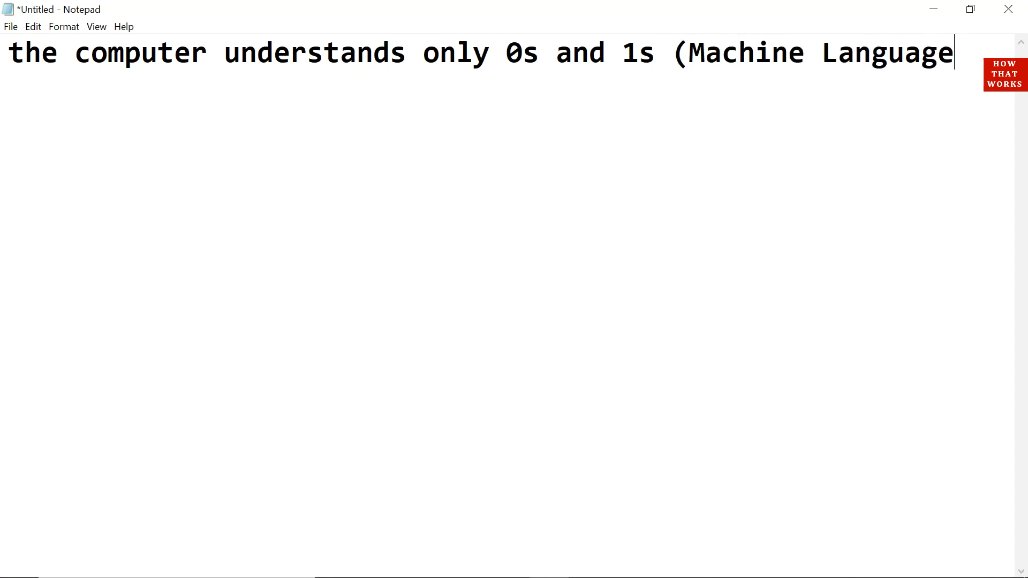
pyautogui.write(')')
pyautogui.press('Return')
pyautogui.write('00110011')
pyautogui.press('Return')
pyautogui.write('0033')
pyautogui.press('BackSpace')
pyautogui.press('BackSpace')
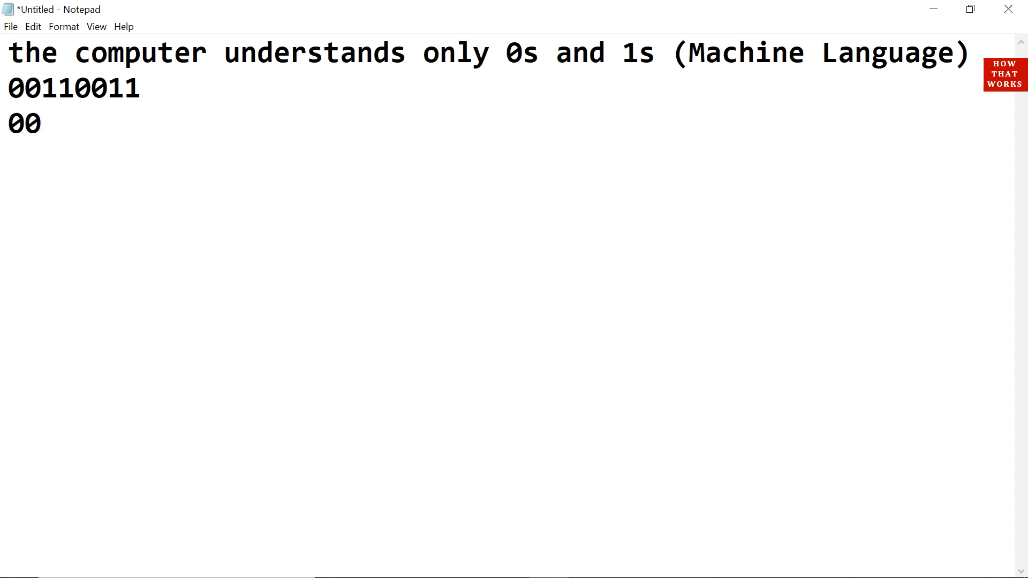
pyautogui.write('110000')
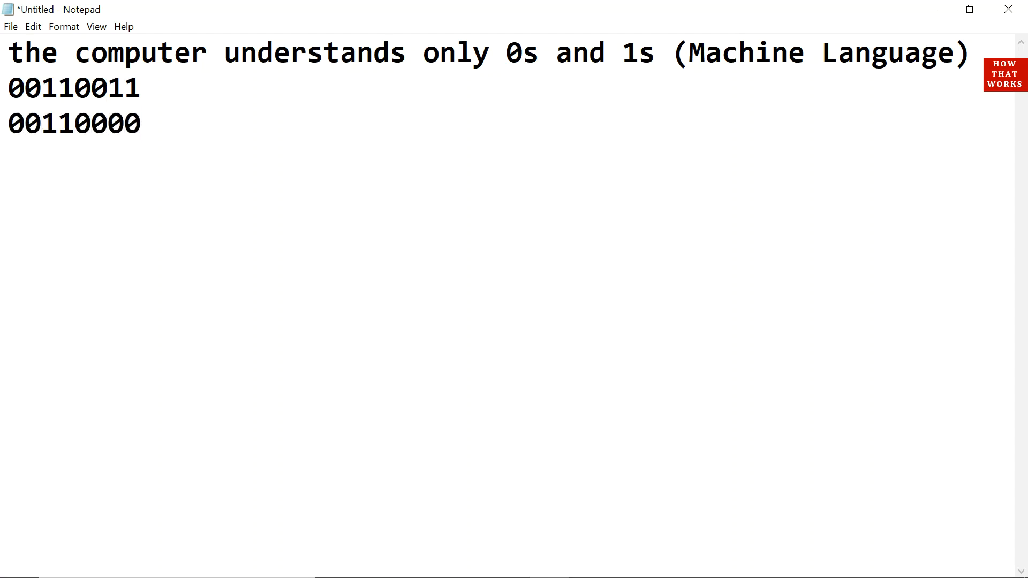
pyautogui.write('111')
pyautogui.press('Return')
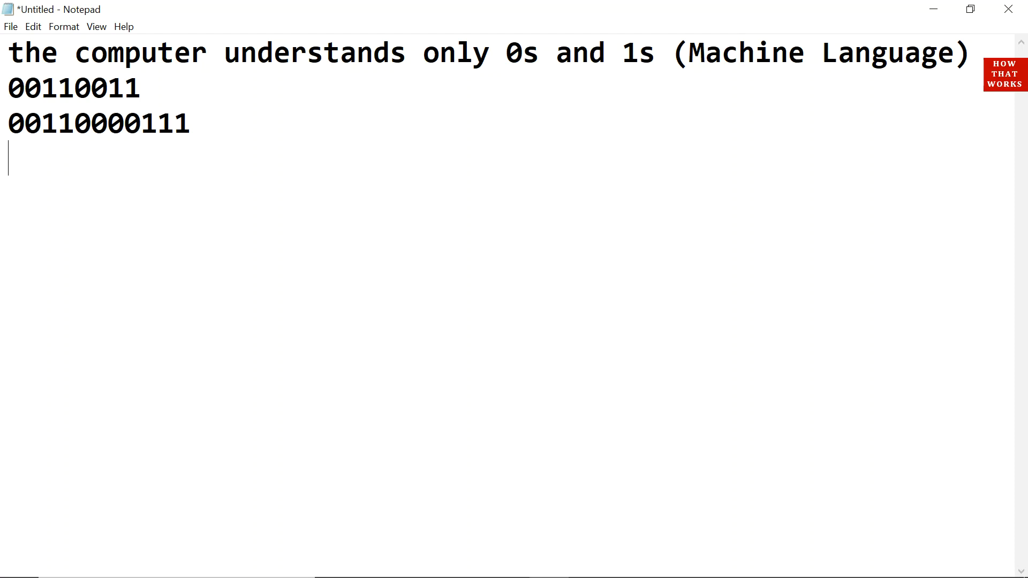
pyautogui.write('3+5')
pyautogui.press('Return')
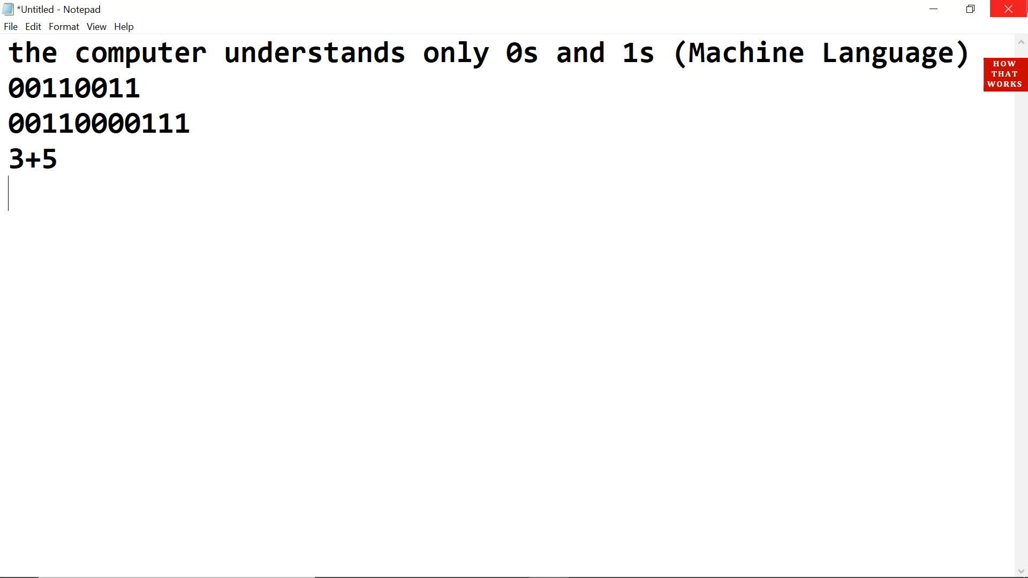
pyautogui.press('BackSpace')
pyautogui.press('Return')
pyautogui.press('Return')
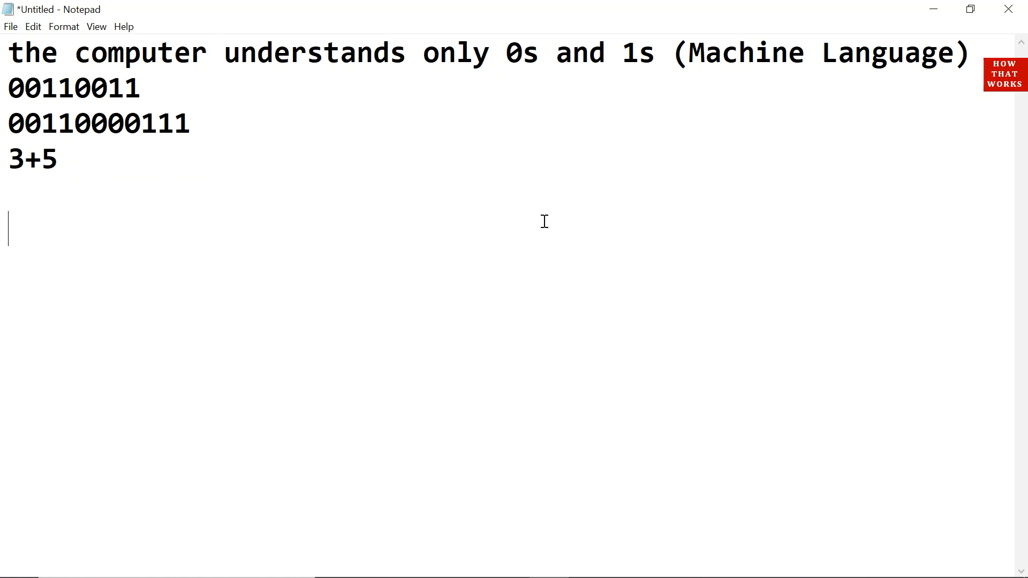
pyautogui.write('Assembly lanua')
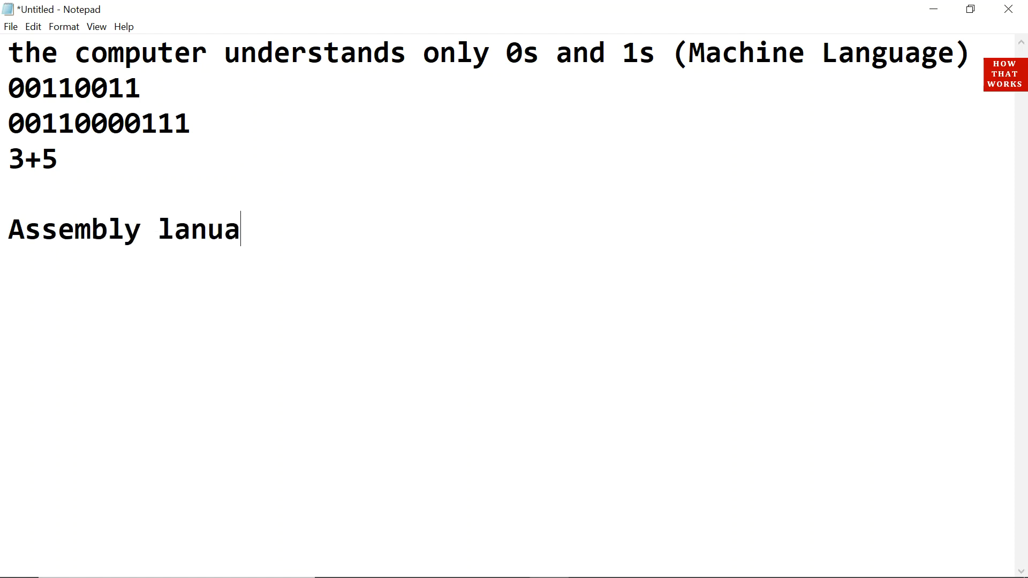
pyautogui.write('e')
# Step: Write the headings "Assembly language" and "Mnemonics", a blank line, then "add a,b"
pyautogui.press('Left')
pyautogui.press('Left')
pyautogui.press('Left')
pyautogui.press('Left')
pyautogui.write('g')
pyautogui.press('End')
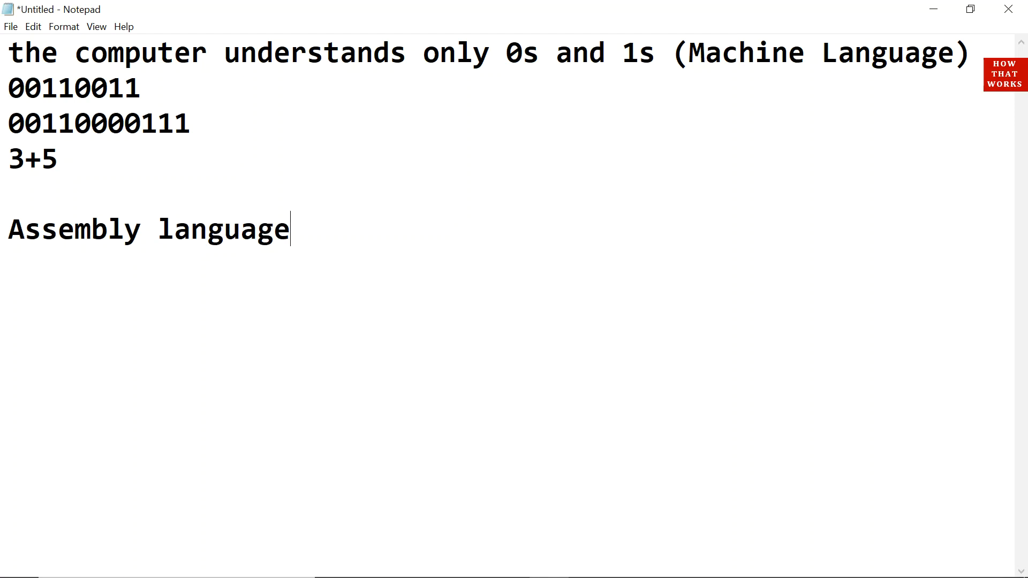
pyautogui.press('Return')
pyautogui.write('Nme')
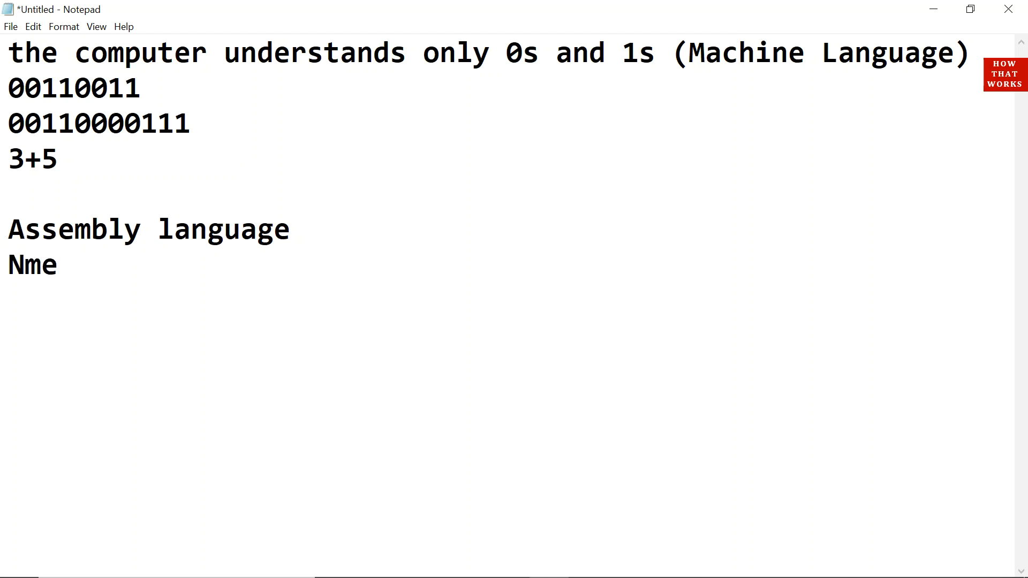
pyautogui.press('BackSpace')
pyautogui.press('BackSpace')
pyautogui.press('BackSpace')
pyautogui.write('Mne')
pyautogui.write('monics')
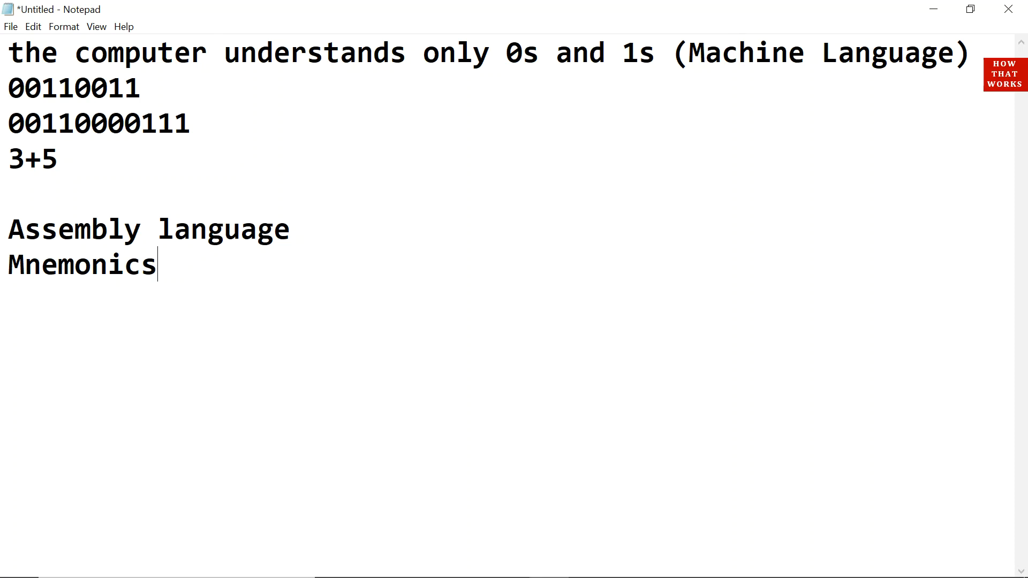
pyautogui.press('Return')
pyautogui.press('Return')
pyautogui.write('add a,b')
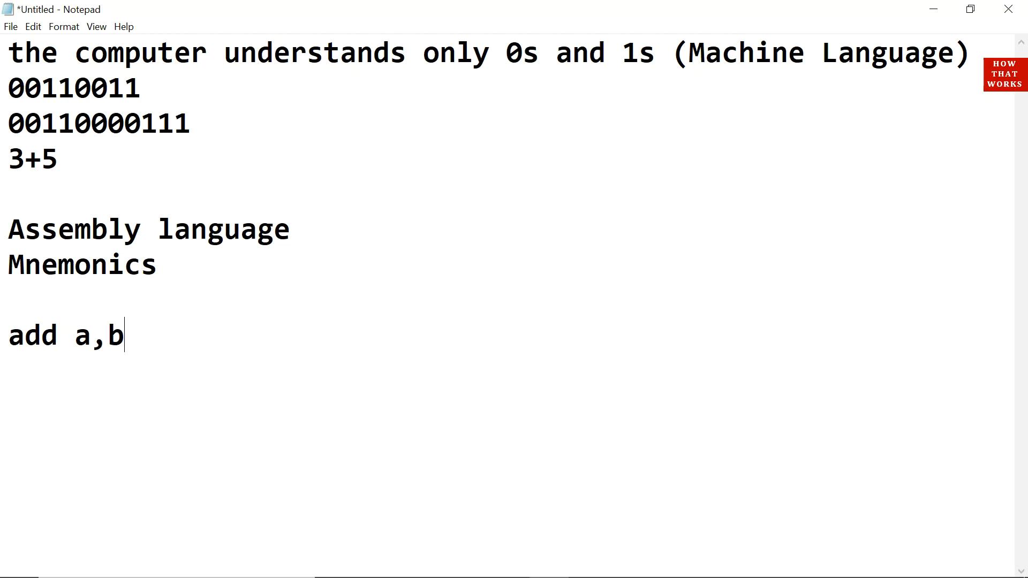
# Step: Space the operands as "add a, b" and add "sub a, b" beneath it
pyautogui.press('Return')
pyautogui.write('sub a,b')
pyautogui.press('Left')
pyautogui.press('Up')
pyautogui.press('Left')
pyautogui.press('End')
pyautogui.press('Down')
pyautogui.press('Return')
pyautogui.write('mul ')
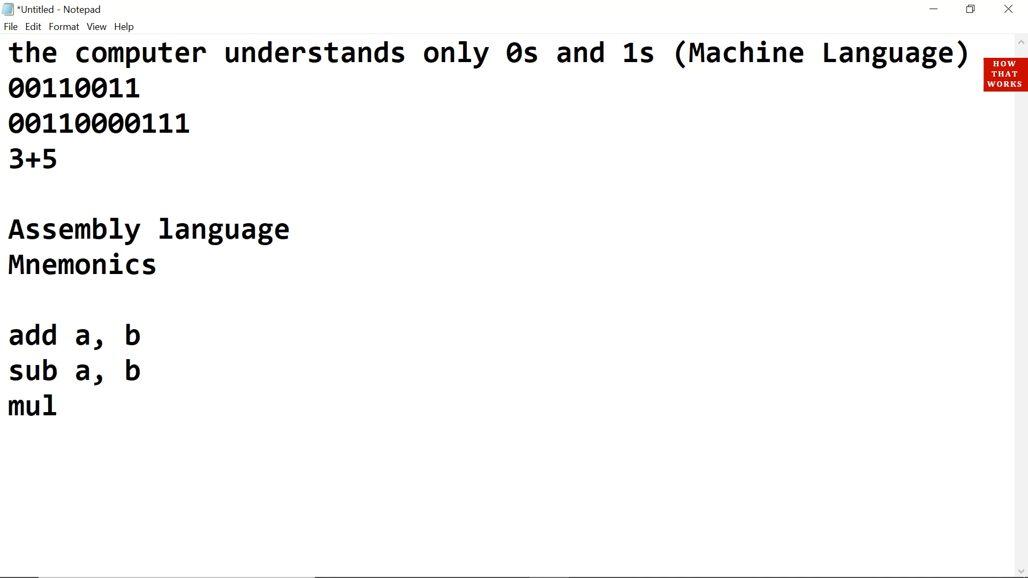
pyautogui.write('a, b')
# Step: Add "mul a, b" and "div a, b" to the list and start the lda line
pyautogui.press('Return')
pyautogui.write('div a, b')
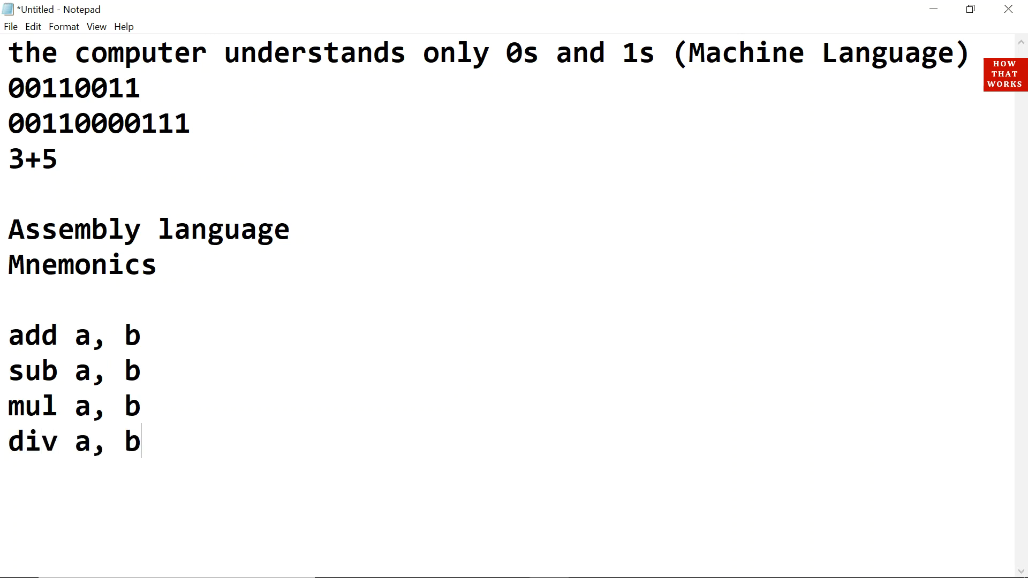
pyautogui.press('Up')
pyautogui.press('Up')
pyautogui.press('Up')
pyautogui.press('Left')
pyautogui.press('Left')
pyautogui.press('Left')
pyautogui.press('Left')
pyautogui.press('Down')
pyautogui.press('Down')
pyautogui.press('Down')
pyautogui.press('End')
pyautogui.press('Return')
pyautogui.write('lda')
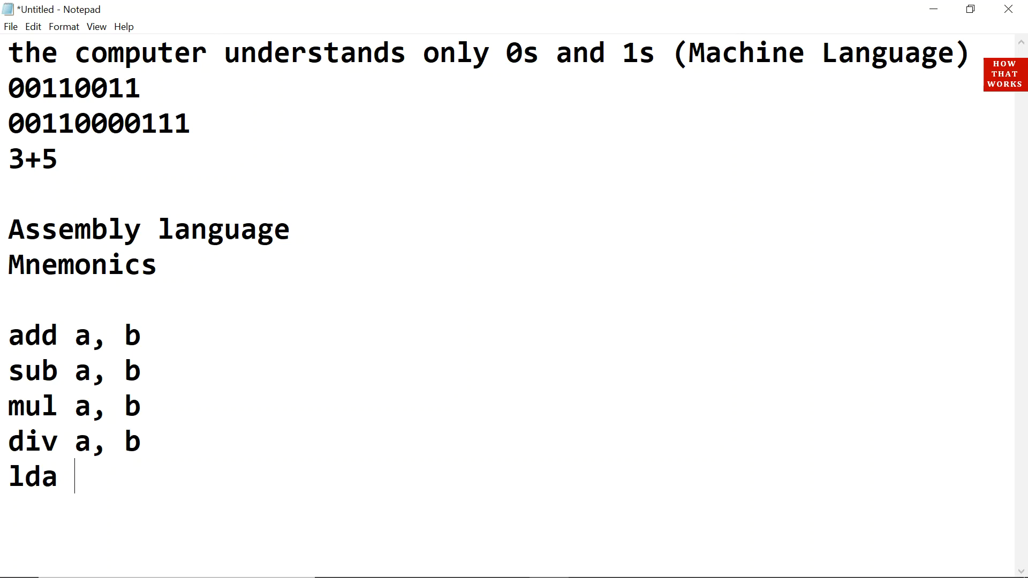
pyautogui.write('a')
# Step: Complete the last instruction as "lda a", check the screen recorder, and return to the bottom line
pyautogui.press('Return')
pyautogui.press('Up')
pyautogui.click(796, 563)
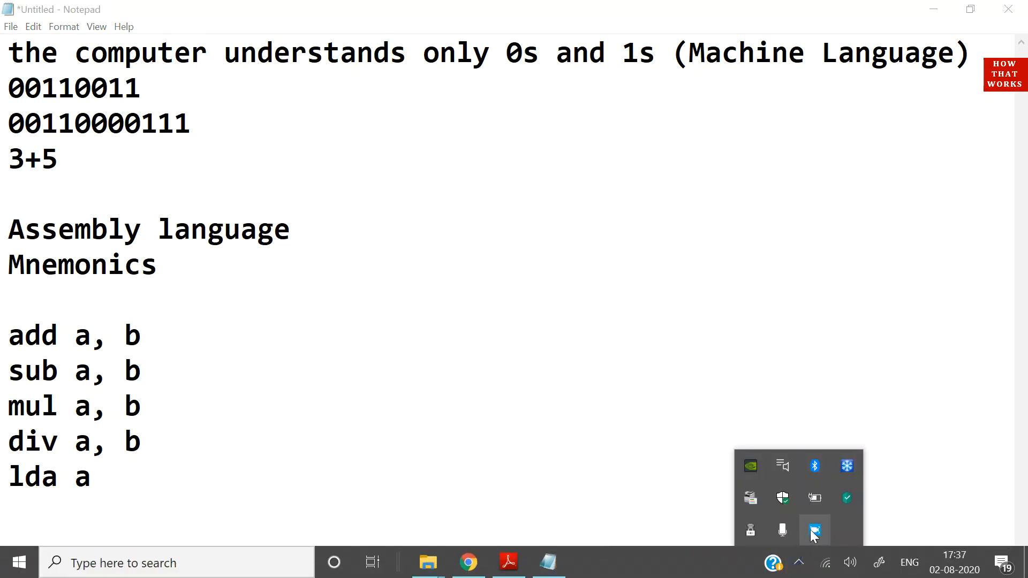
pyautogui.click(814, 530)
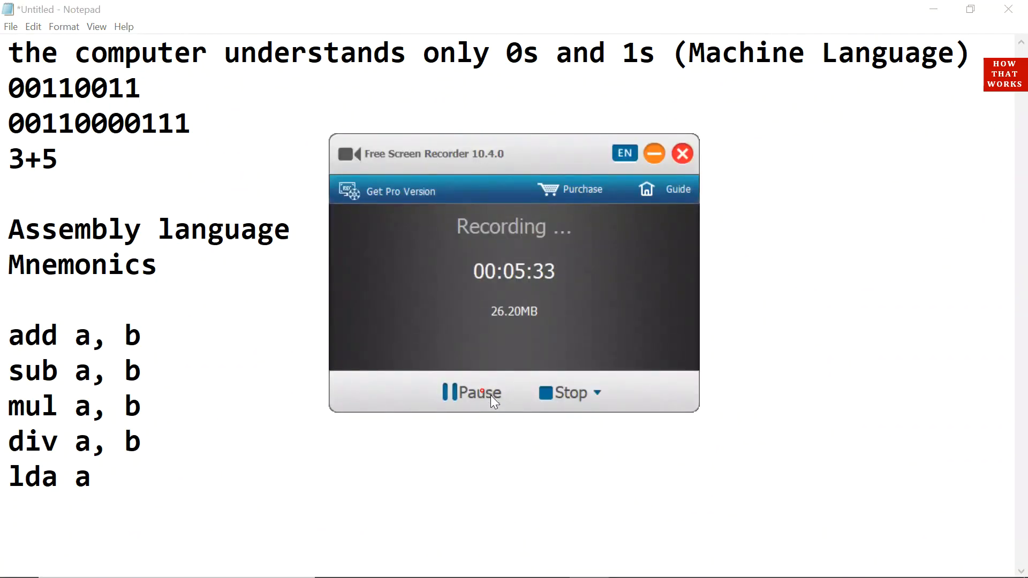
pyautogui.click(173, 532)
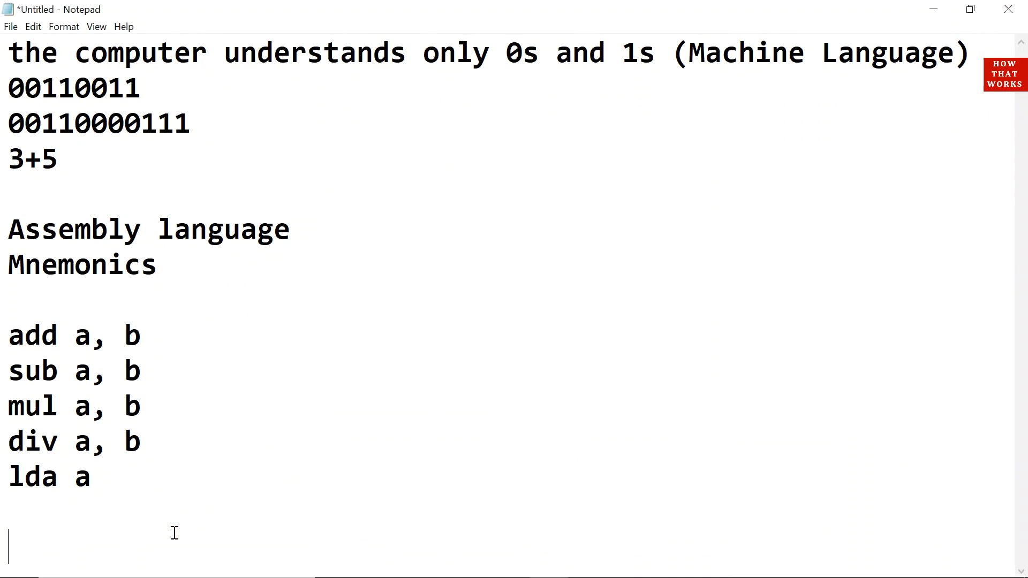
pyautogui.write('High ')
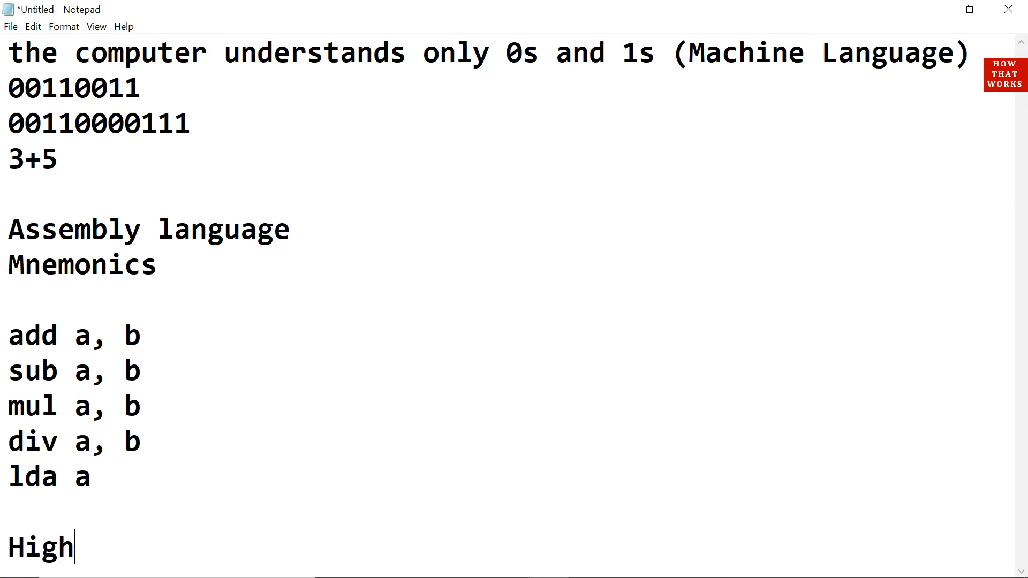
pyautogui.write('level languages')
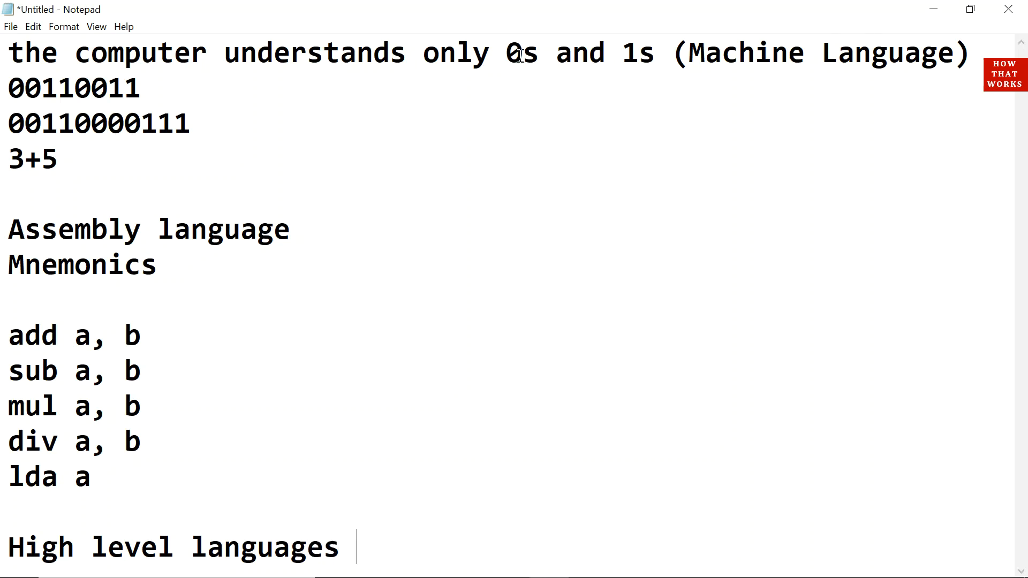
# Step: Label the machine-code lines "Low level language" below 3+5 and move to the Assembly language line
pyautogui.click(488, 138)
pyautogui.press('Down')
pyautogui.press('Down')
pyautogui.write('Low level ')
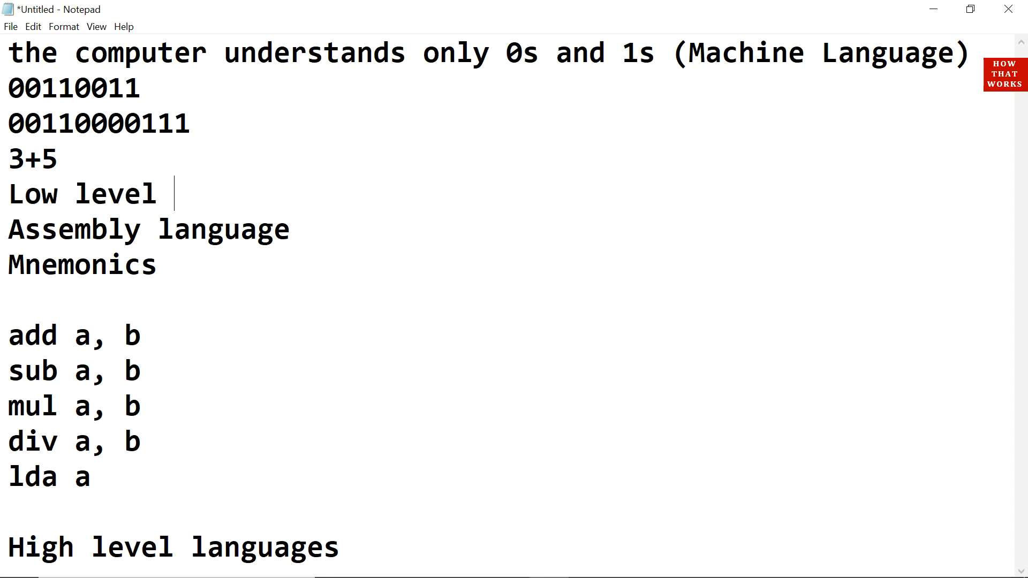
pyautogui.write('language')
pyautogui.press('Return')
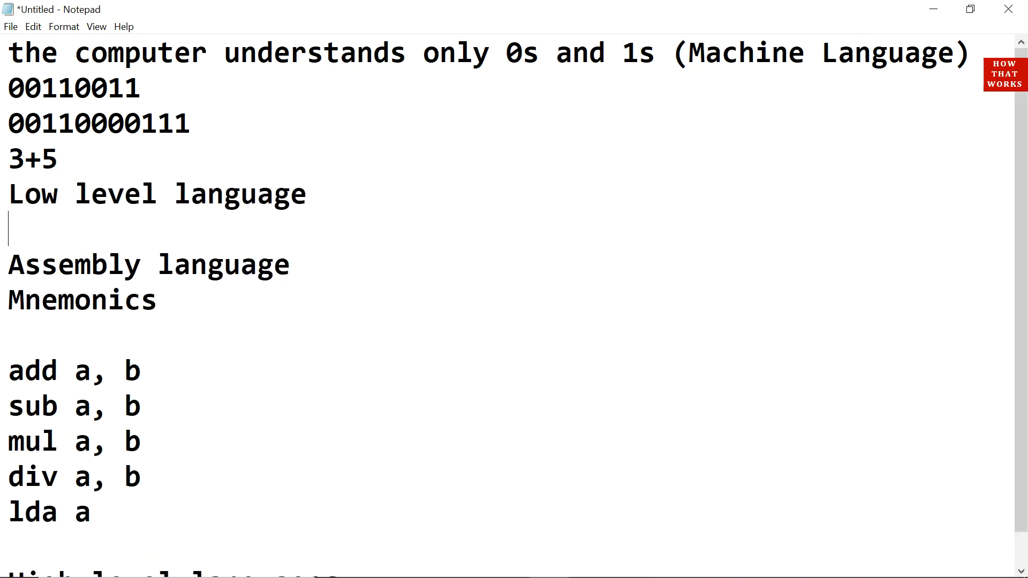
pyautogui.press('Down')
pyautogui.press('End')
pyautogui.write('(middle level ')
pyautogui.write('m')
# Step: Mark Assembly language as "(middle level language)" and start a line under High level languages
pyautogui.press('BackSpace')
pyautogui.write('language)')
pyautogui.press('Down')
pyautogui.press('Down')
pyautogui.press('Down')
pyautogui.press('Down')
pyautogui.press('Down')
pyautogui.press('Down')
pyautogui.press('Down')
pyautogui.press('Down')
pyautogui.press('Down')
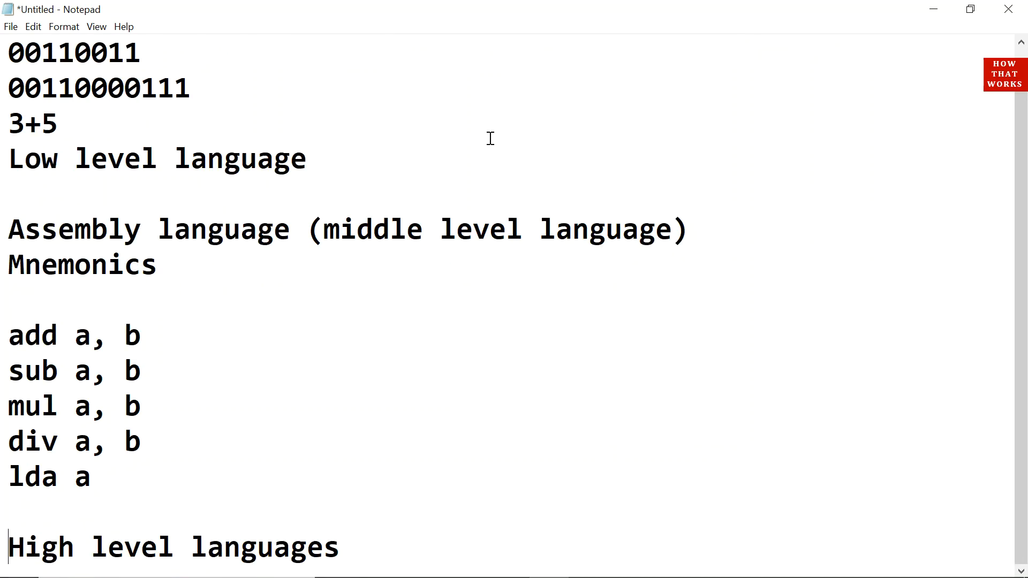
pyautogui.press('End')
pyautogui.press('Return')
pyautogui.write('C, C++, Java, Python')
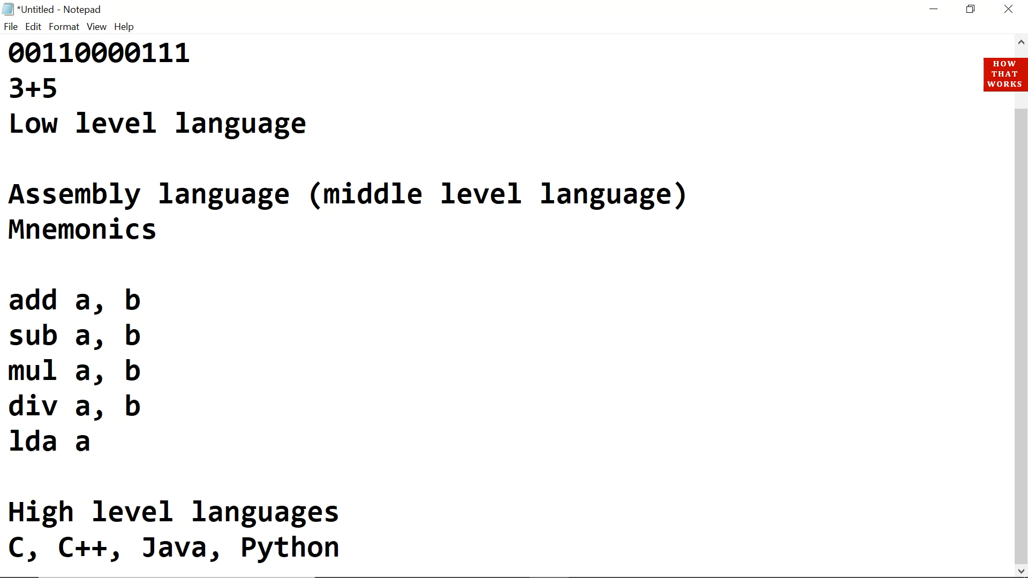
pyautogui.write(', etc')
# Step: List "C, C++, Java, Python, etc" and "ASP.net, perl, php (very high level languages)"
pyautogui.press('Return')
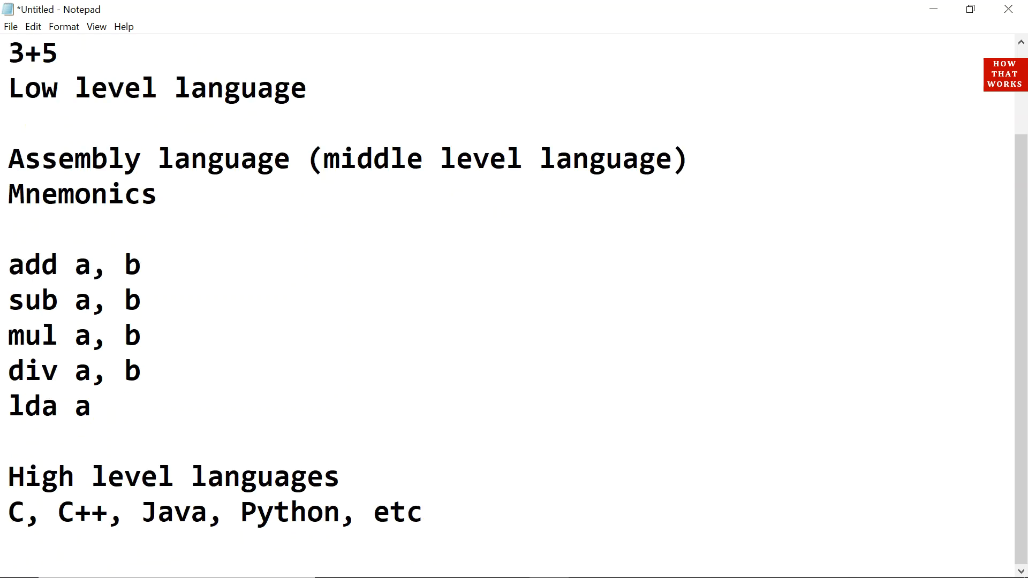
pyautogui.write('ASP.net, perl, php (very high level lang')
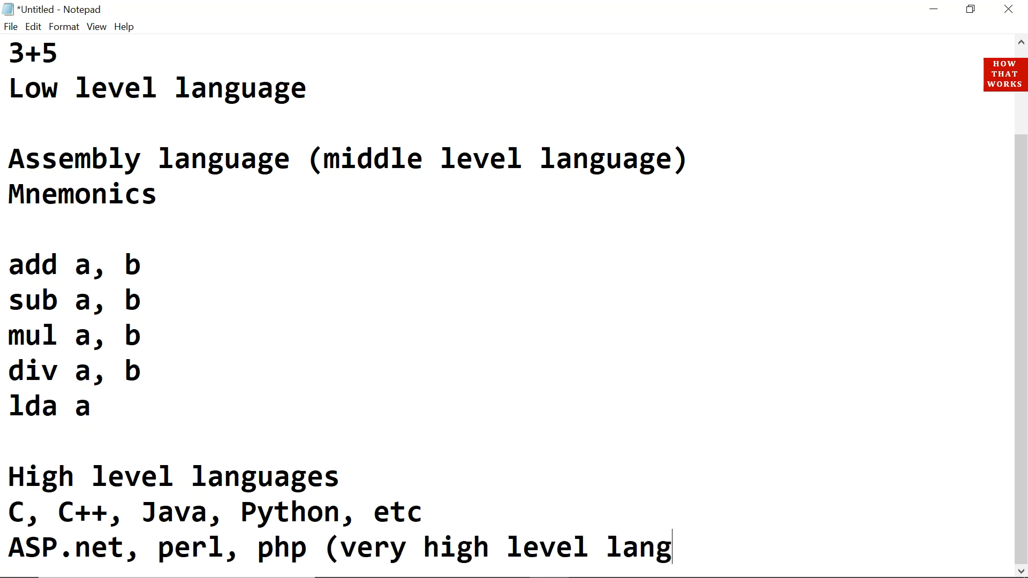
pyautogui.write('uages/0')
pyautogui.press('BackSpace')
pyautogui.press('BackSpace')
pyautogui.write(')')
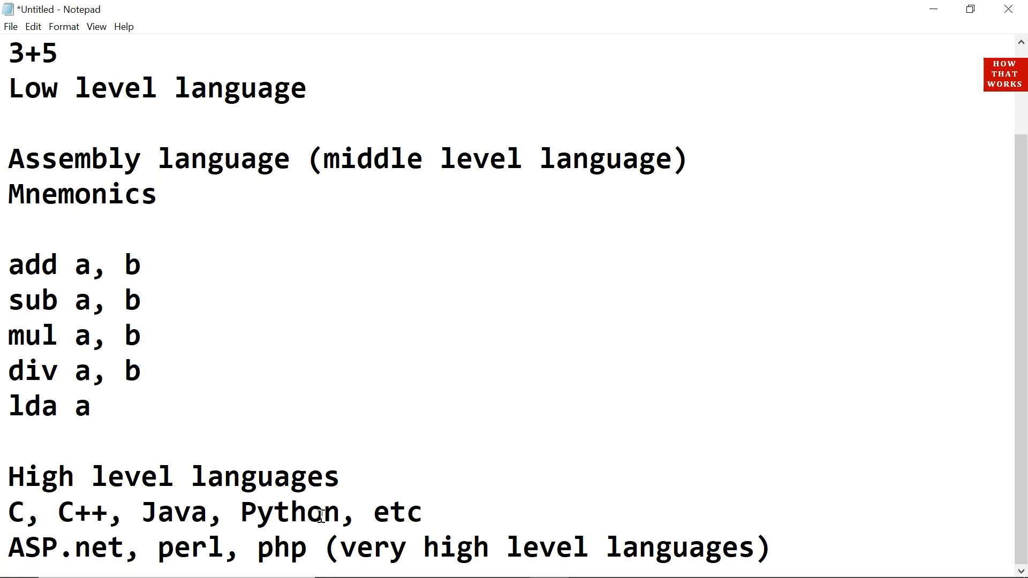
pyautogui.click(423, 536)
# Step: Add the sentence "English language like statements or instructions" after the language lists
pyautogui.moveTo(234, 505); pyautogui.dragTo(391, 509)
pyautogui.click(501, 516)
pyautogui.press('Down')
pyautogui.press('End')
pyautogui.press('Return')
pyautogui.press('Return')
pyautogui.write('stat')
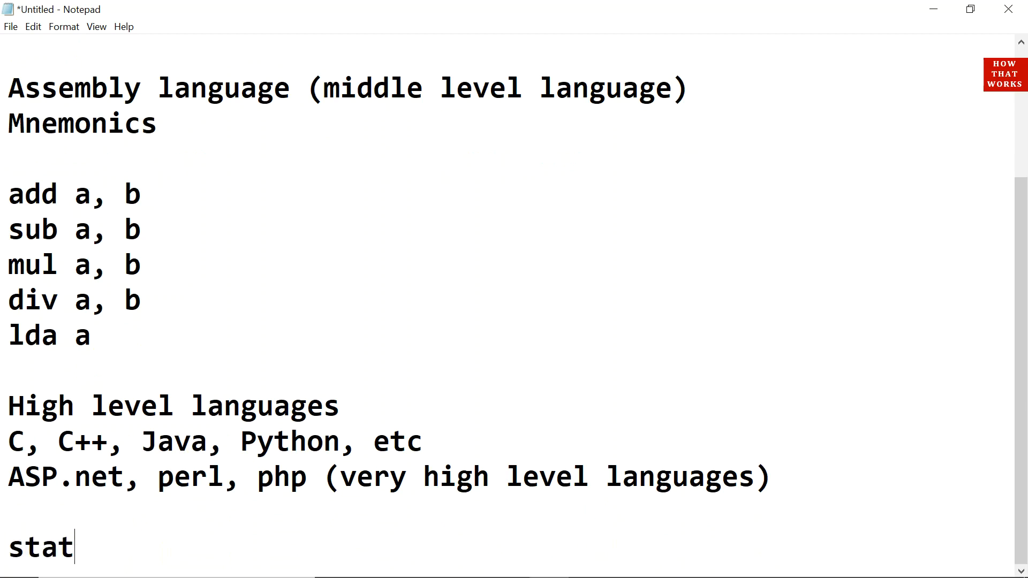
pyautogui.write('ement')
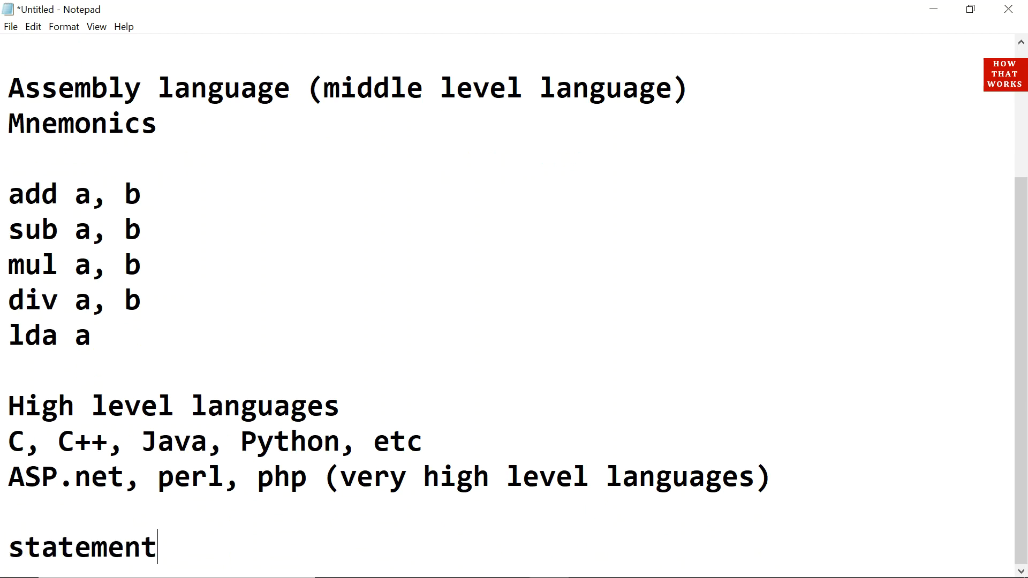
pyautogui.press('Home')
pyautogui.write('Eng')
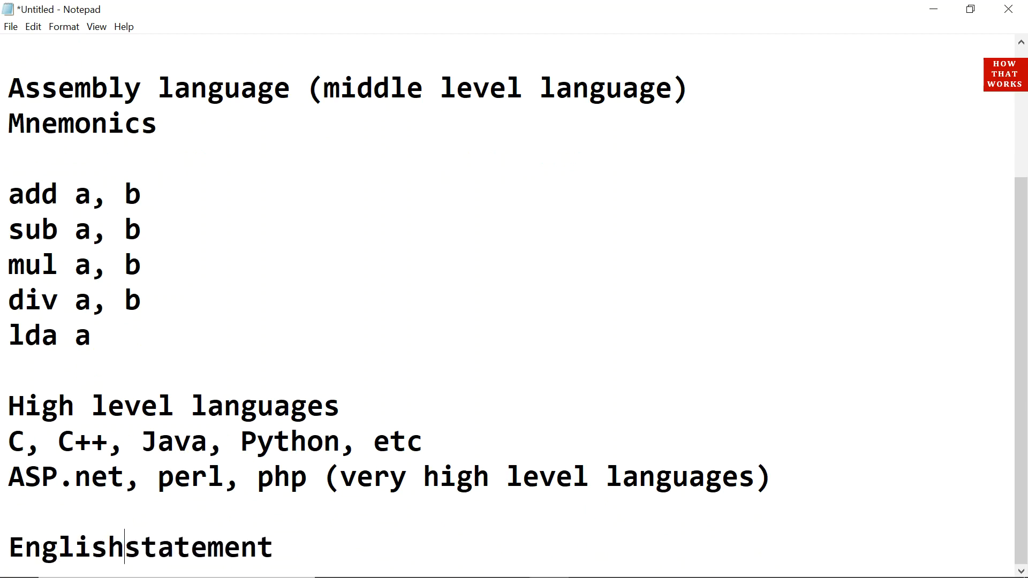
pyautogui.write('languag')
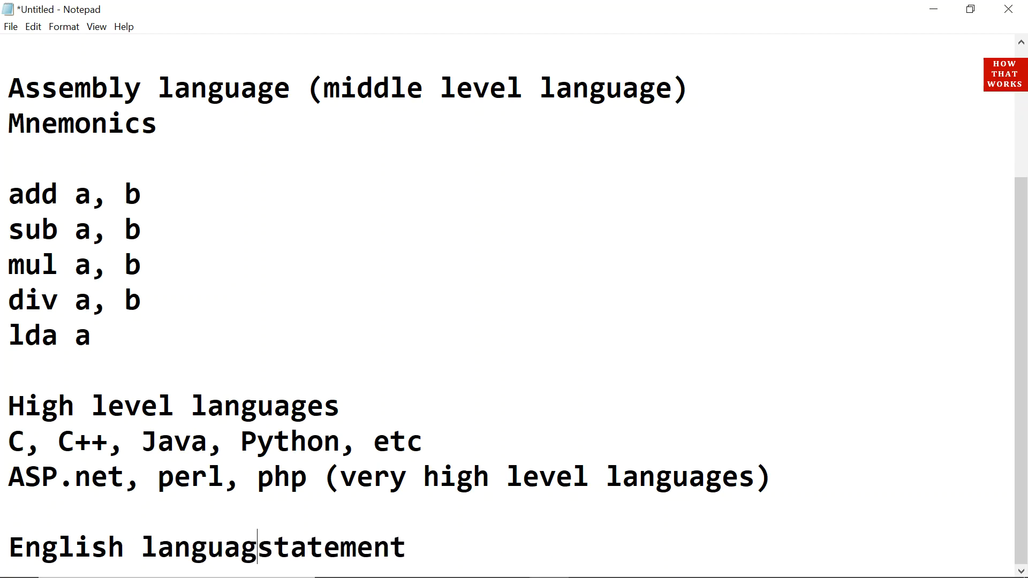
pyautogui.write('e like')
pyautogui.press('End')
pyautogui.write('s or ins')
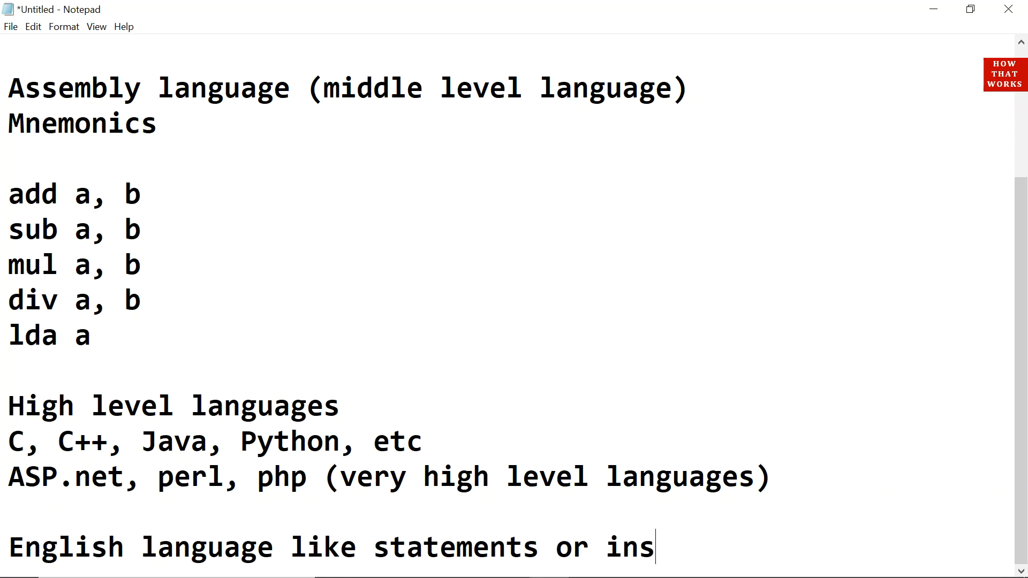
pyautogui.write('tructions')
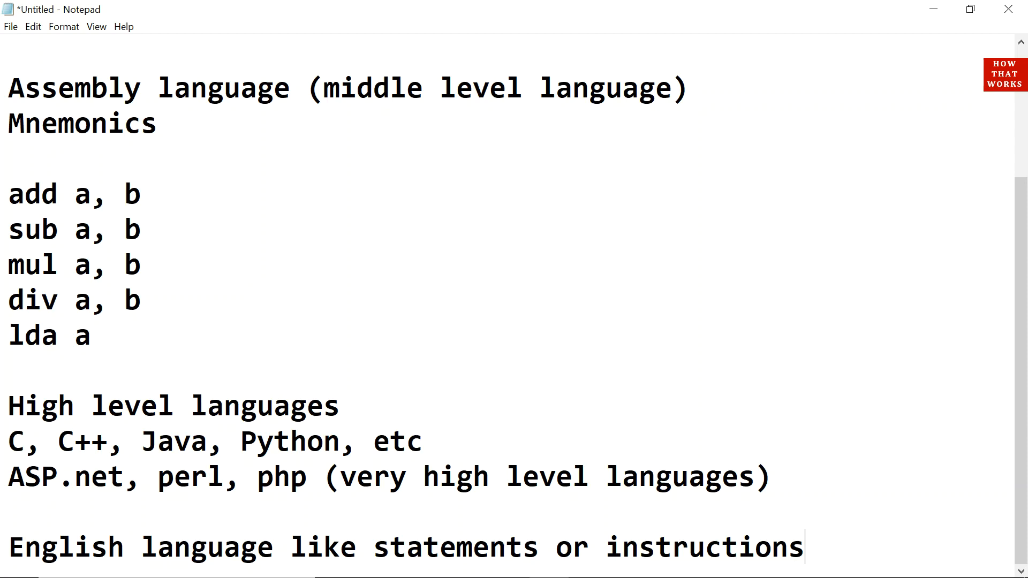
# Step: Start the next line with "2," instead of "2."
pyautogui.press('Return')
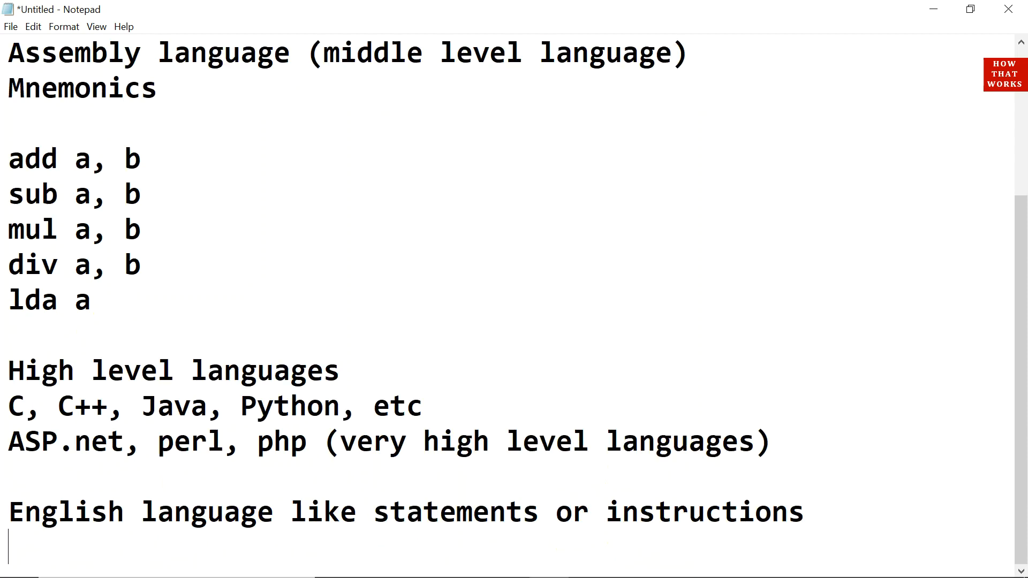
pyautogui.write('2.')
pyautogui.press('BackSpace')
pyautogui.write(', ')
pyautogui.write('289')
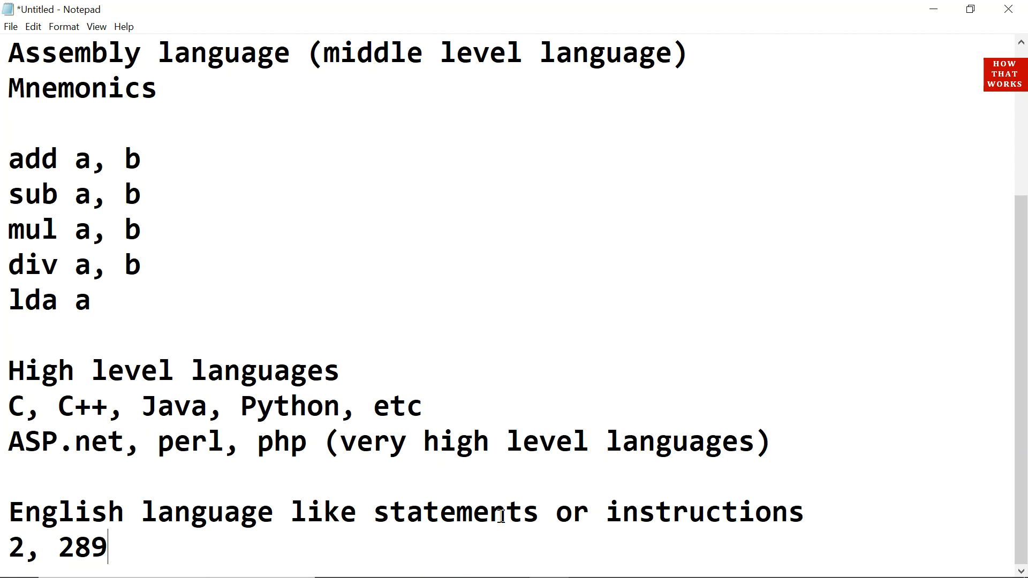
# Step: Complete the last line of the notes as "2, 289"
pyautogui.press('Left')
pyautogui.press('Left')
pyautogui.press('Left')
pyautogui.press('Left')
pyautogui.press('Left')
pyautogui.press('Left')
pyautogui.press('Right')
pyautogui.press('Right')
pyautogui.press('Right')
pyautogui.press('Right')
pyautogui.press('Down')
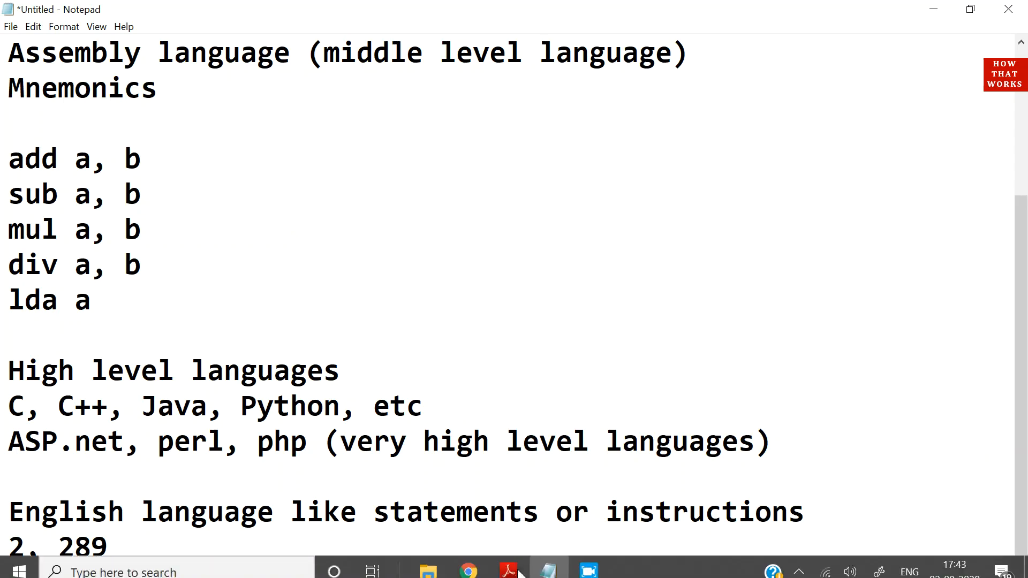
# Step: Switch from Notepad to the Python book PDF at the History of Python Language page
pyautogui.moveTo(509, 570)
pyautogui.click(509, 564)
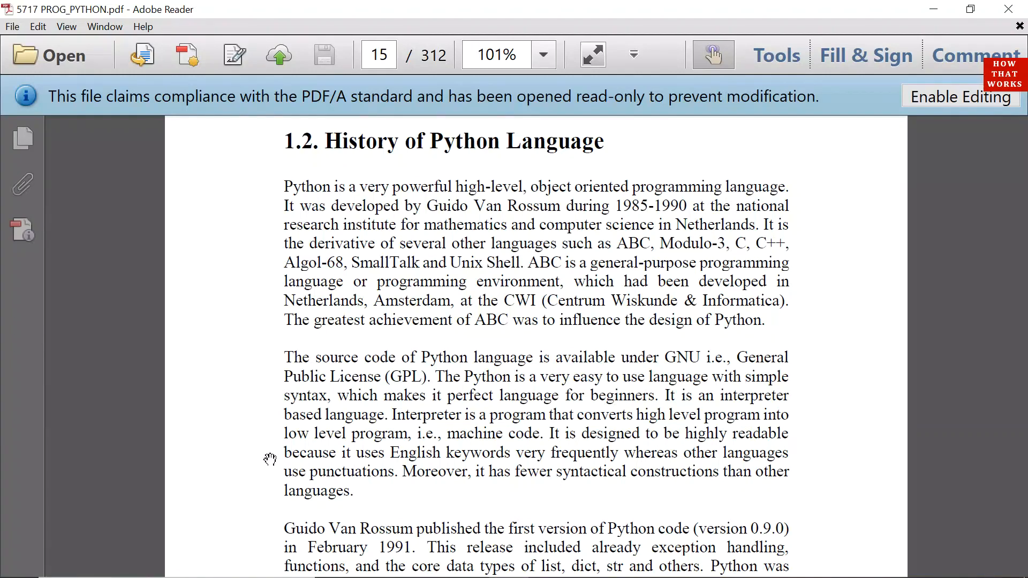
pyautogui.scroll(-2, 378, 494)
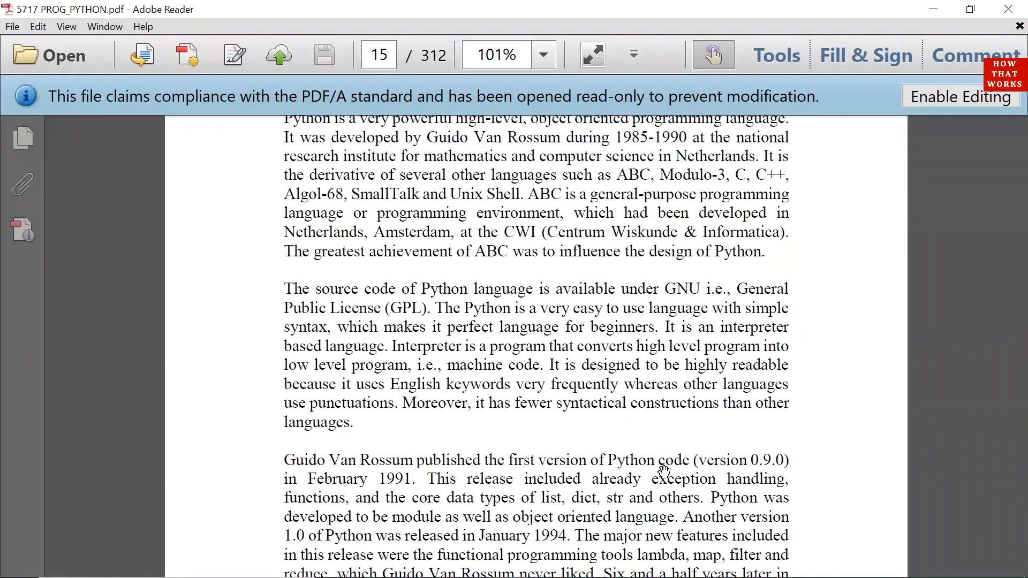
pyautogui.scroll(-2, 663, 470)
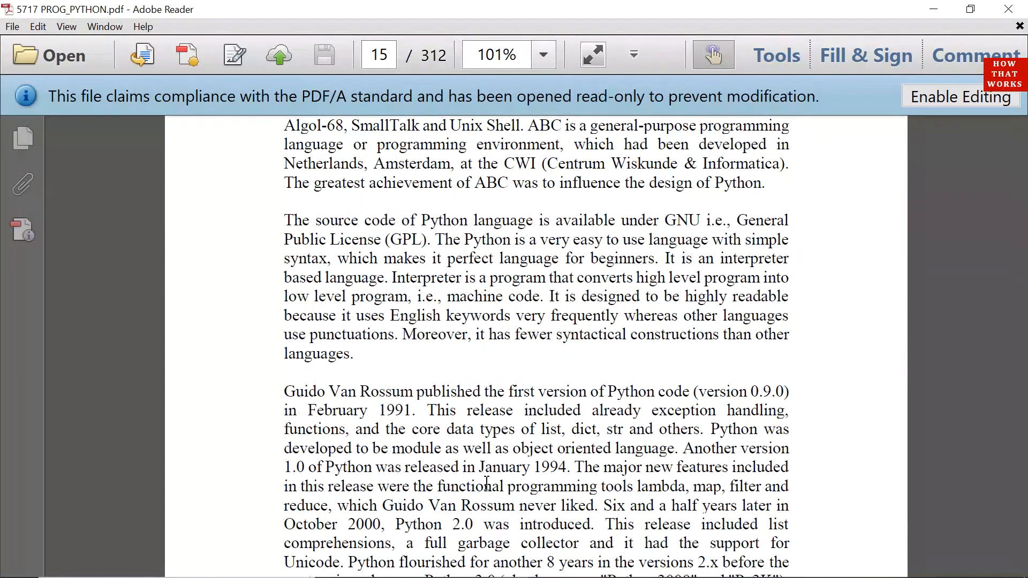
pyautogui.scroll(-2, 493, 486)
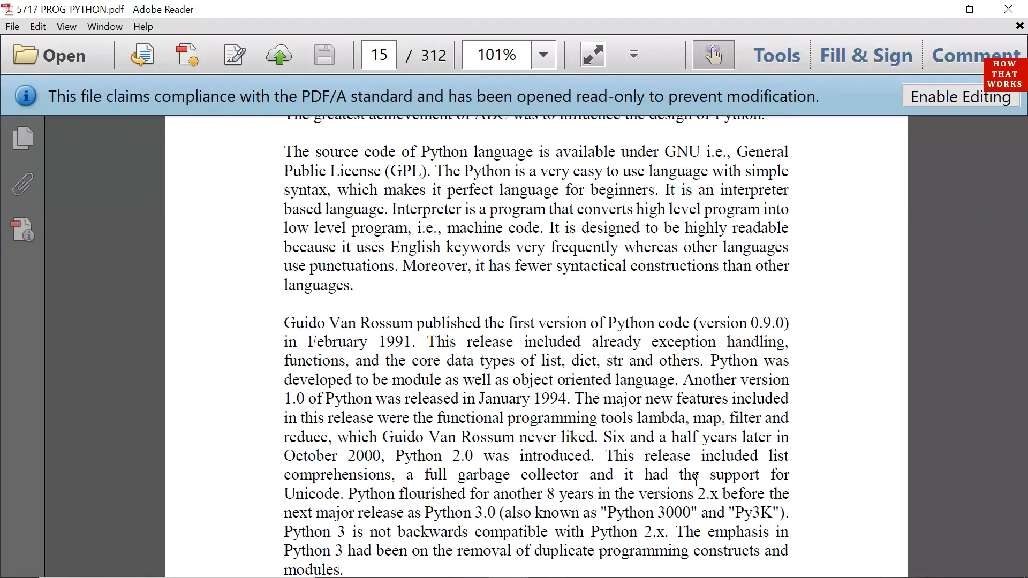
pyautogui.scroll(-1, 677, 508)
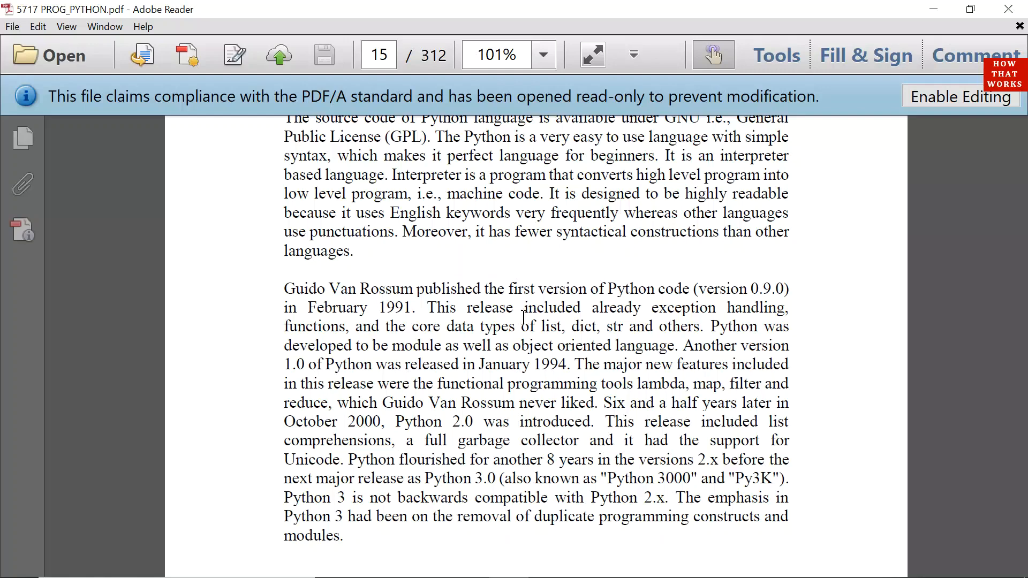
pyautogui.scroll(1, 523, 317)
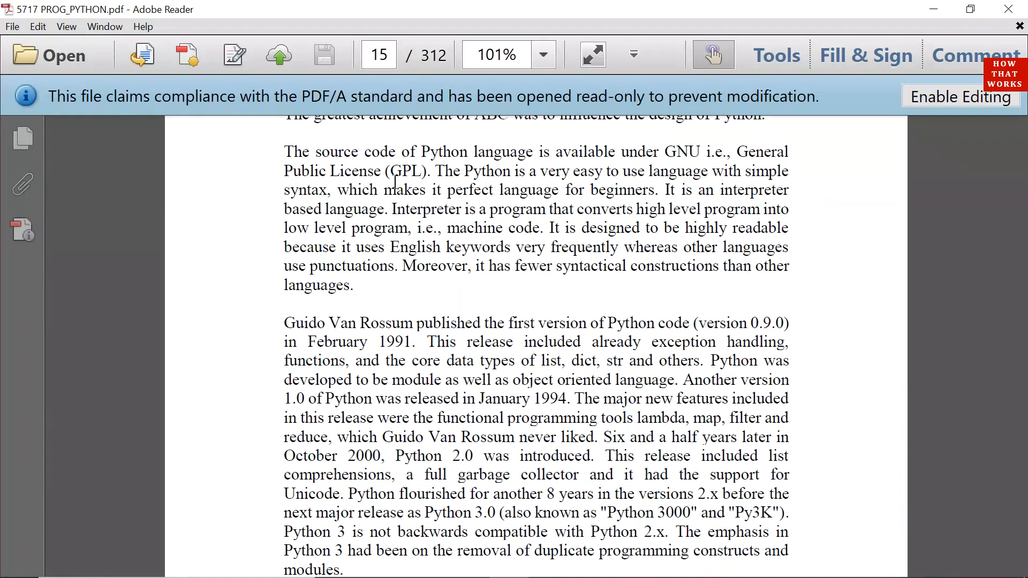
pyautogui.scroll(-1, 394, 184)
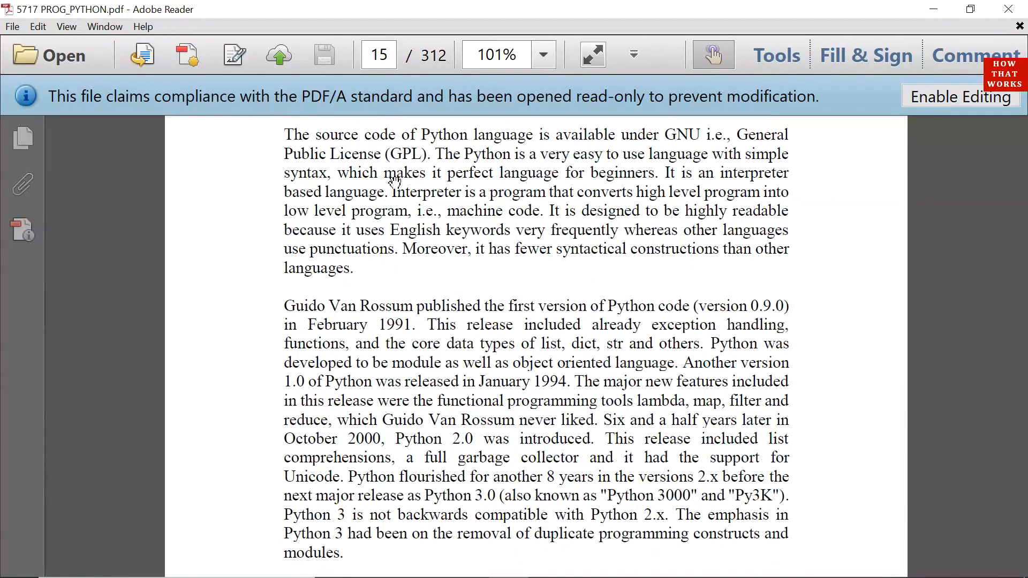
pyautogui.scroll(-1, 395, 183)
pyautogui.scroll(-1, 394, 183)
pyautogui.scroll(-1, 394, 181)
pyautogui.scroll(-1, 394, 182)
pyautogui.scroll(-2, 394, 182)
pyautogui.scroll(-3, 395, 182)
pyautogui.scroll(-4, 394, 182)
pyautogui.scroll(-2, 394, 184)
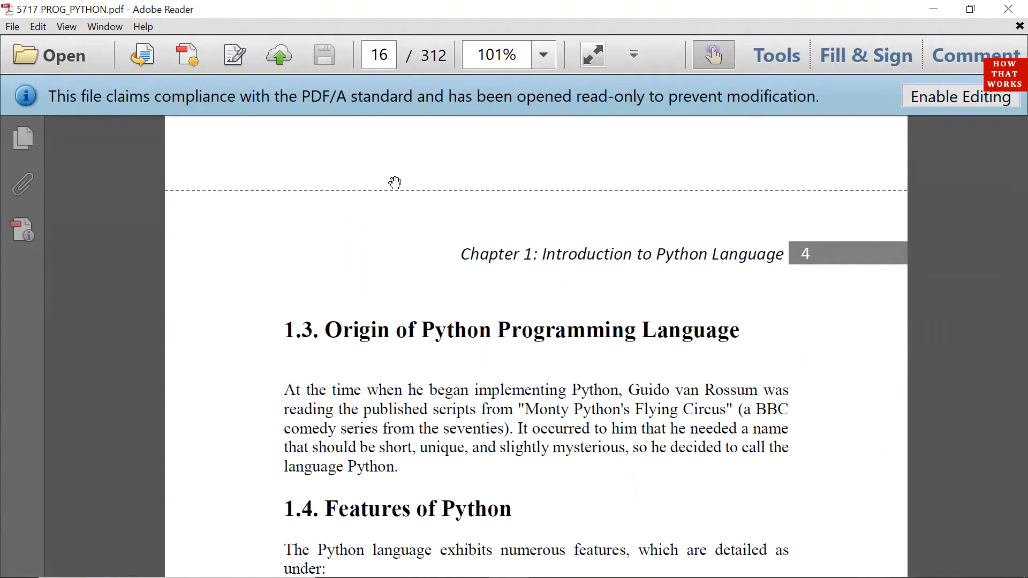
pyautogui.scroll(-1, 394, 183)
pyautogui.scroll(-1, 394, 183)
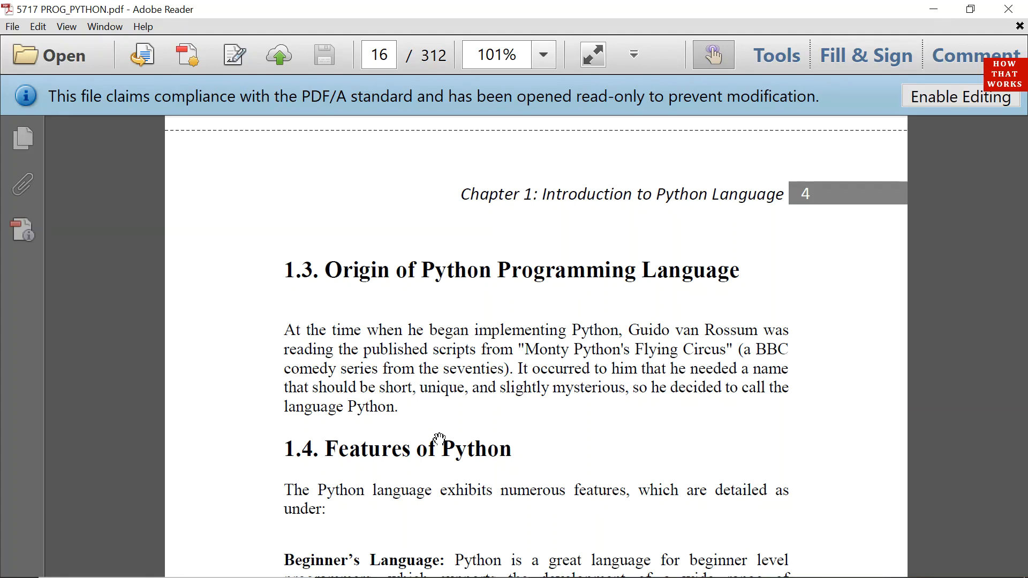
pyautogui.scroll(-1, 418, 441)
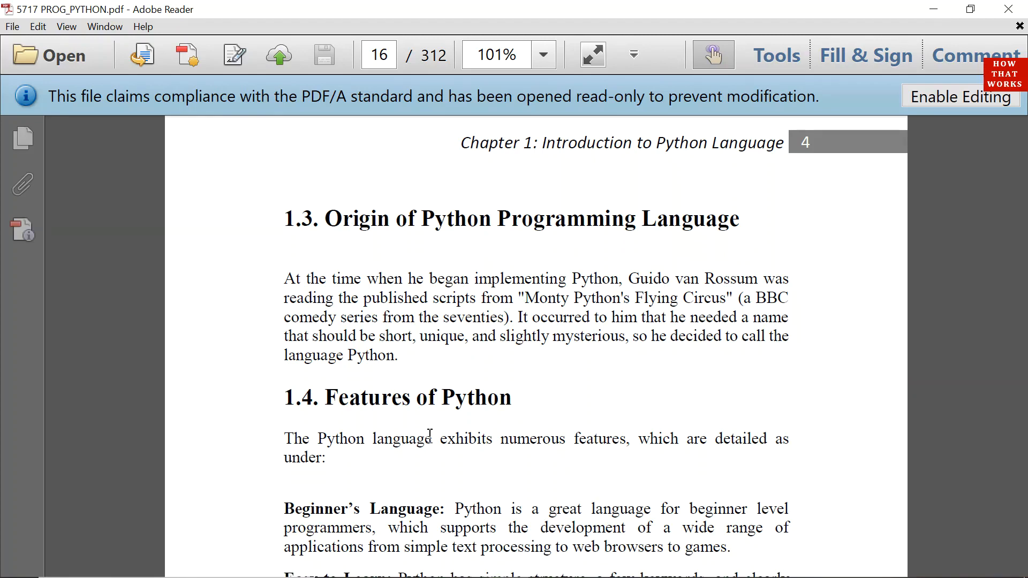
pyautogui.scroll(-1, 429, 434)
pyautogui.scroll(-3, 429, 437)
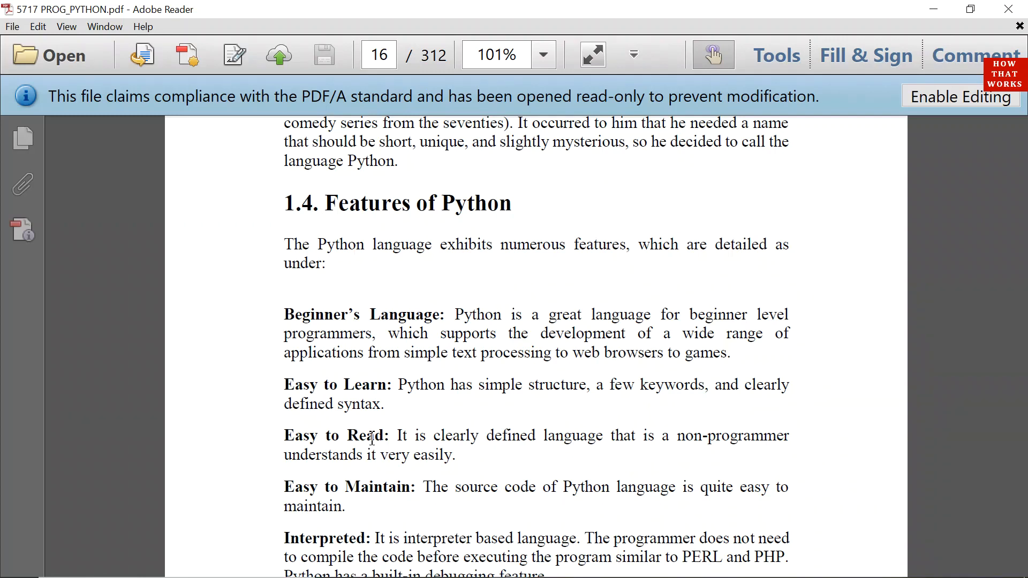
pyautogui.scroll(-1, 372, 438)
pyautogui.scroll(-1, 372, 439)
pyautogui.scroll(-1, 372, 439)
pyautogui.scroll(-1, 372, 439)
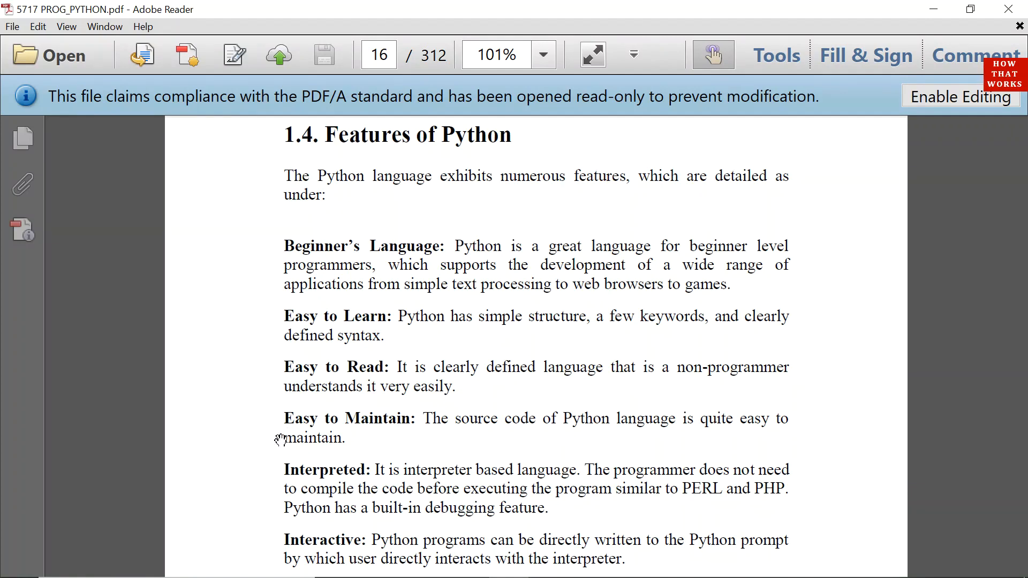
pyautogui.scroll(-1, 398, 436)
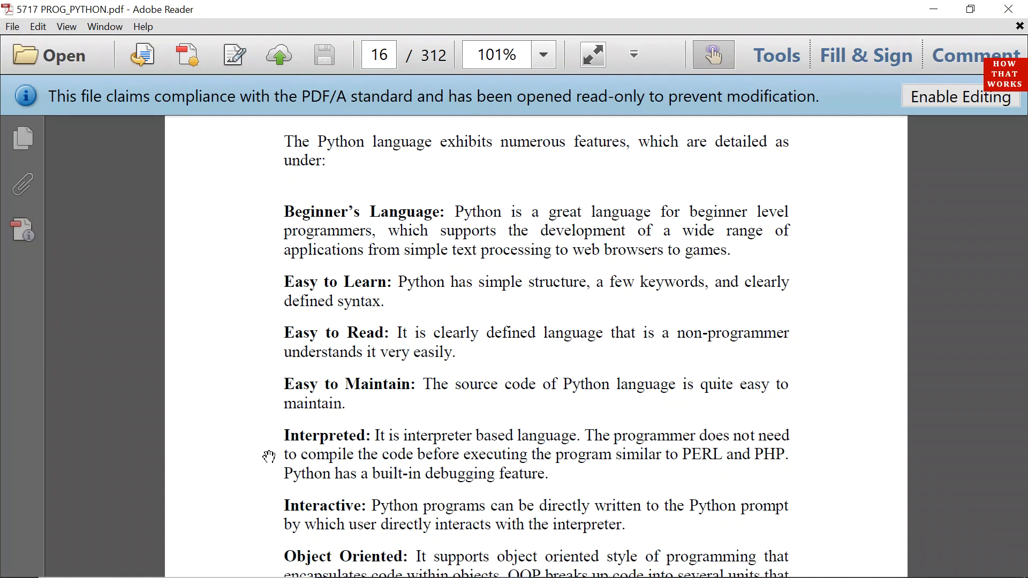
pyautogui.scroll(-1, 269, 456)
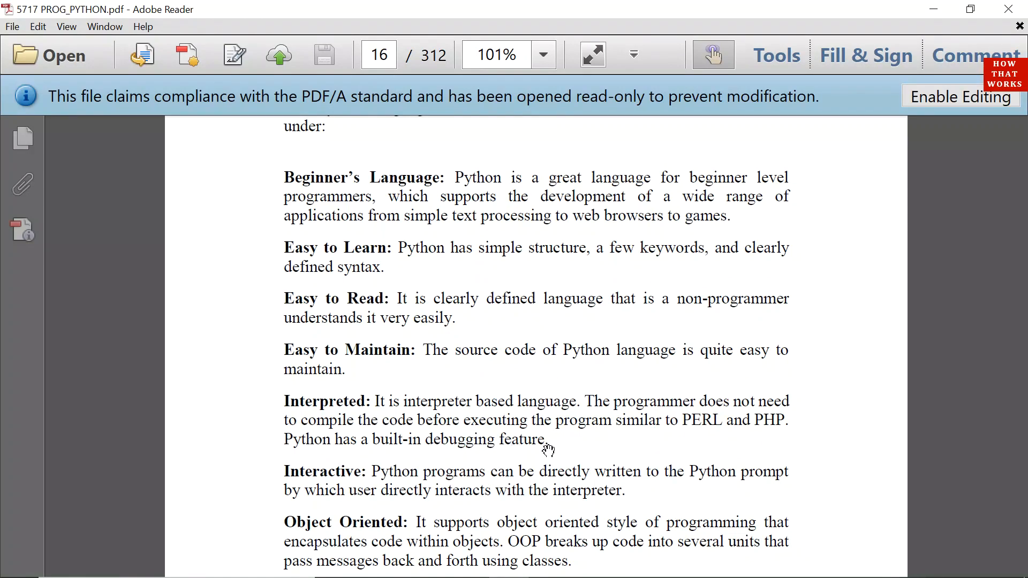
pyautogui.scroll(-1, 467, 508)
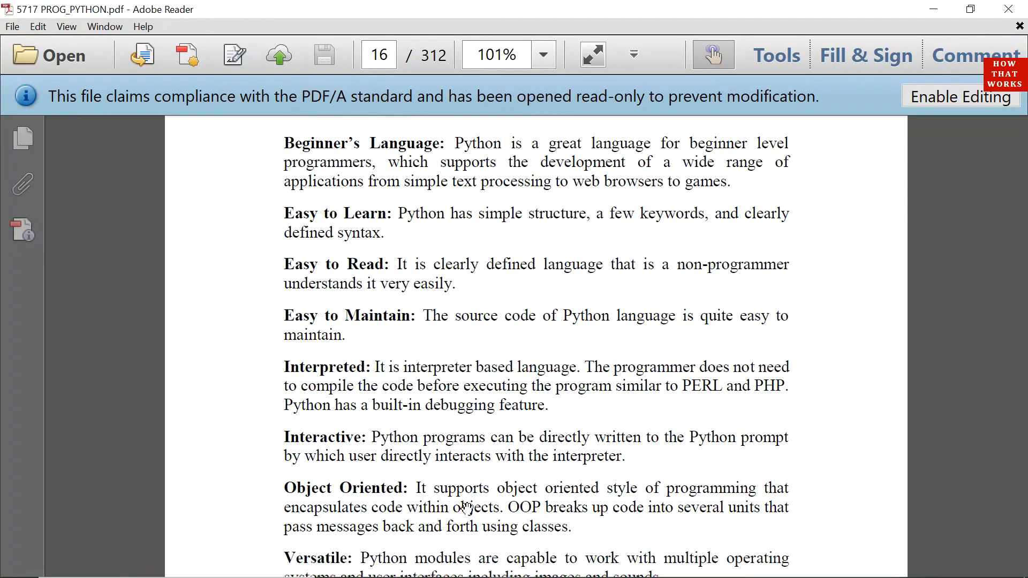
pyautogui.scroll(-2, 467, 508)
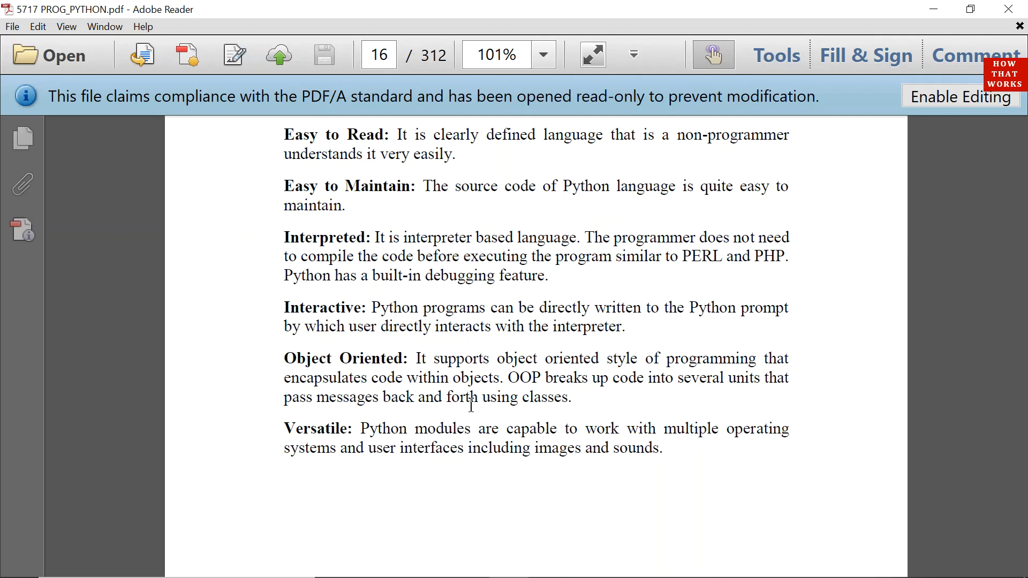
pyautogui.scroll(-1, 471, 405)
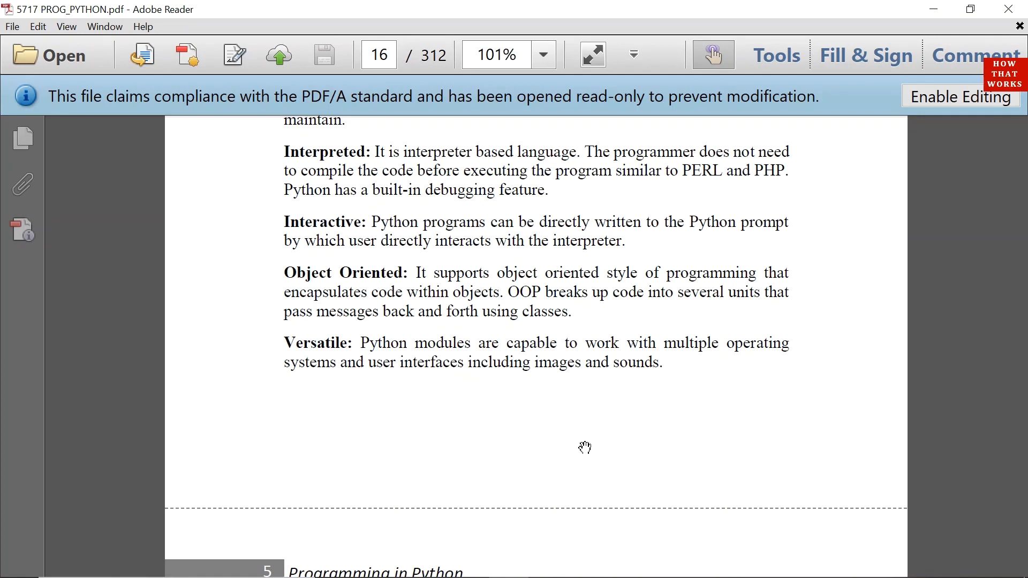
pyautogui.scroll(-3, 584, 449)
pyautogui.scroll(-5, 583, 449)
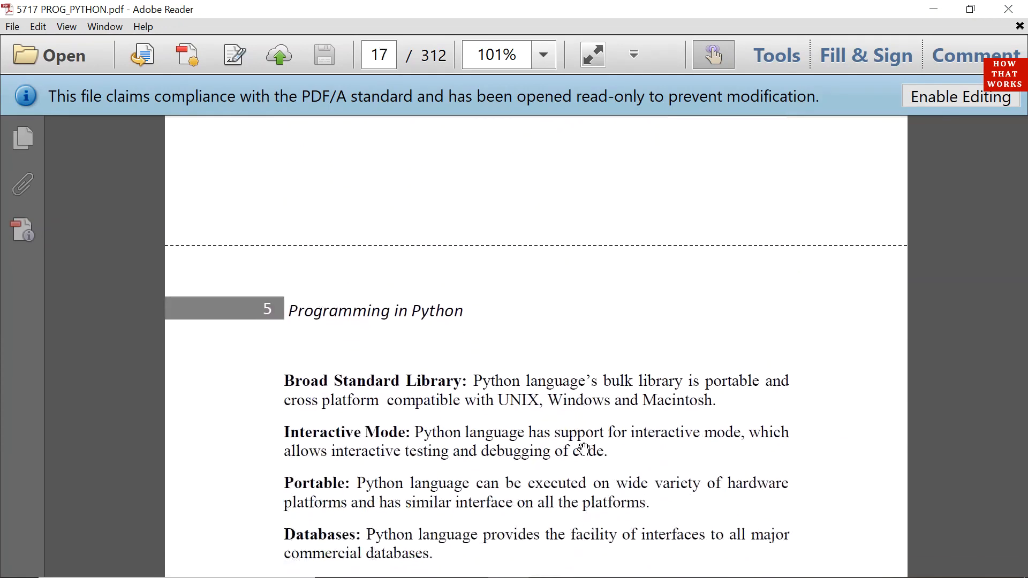
pyautogui.scroll(-2, 584, 448)
pyautogui.scroll(-1, 584, 449)
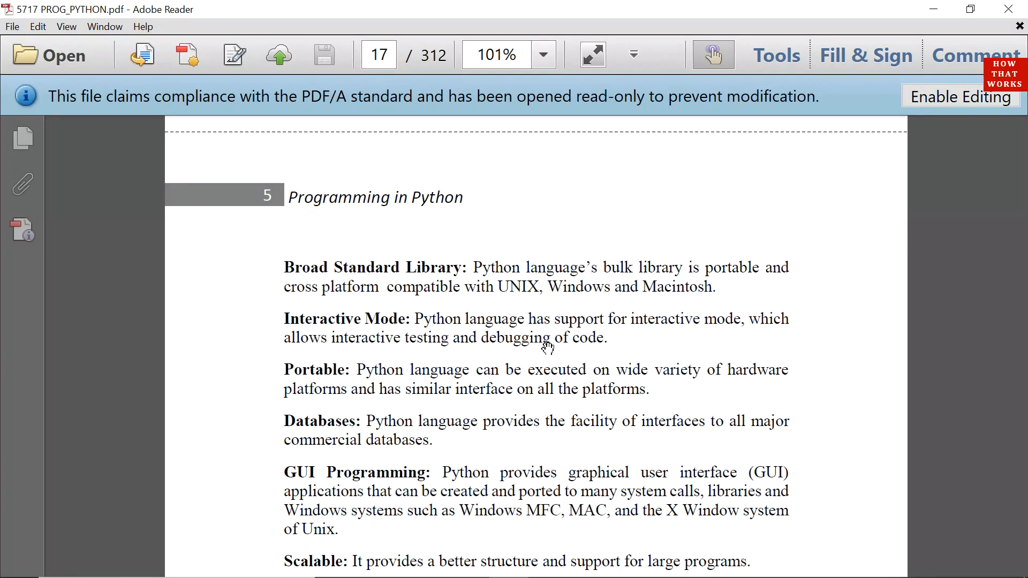
pyautogui.scroll(-2, 273, 418)
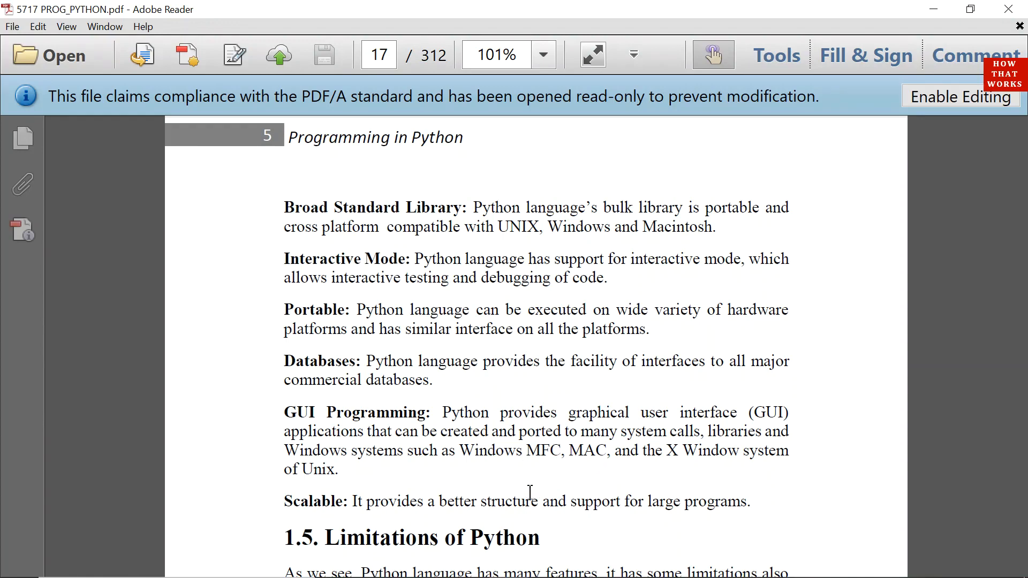
pyautogui.scroll(-3, 531, 492)
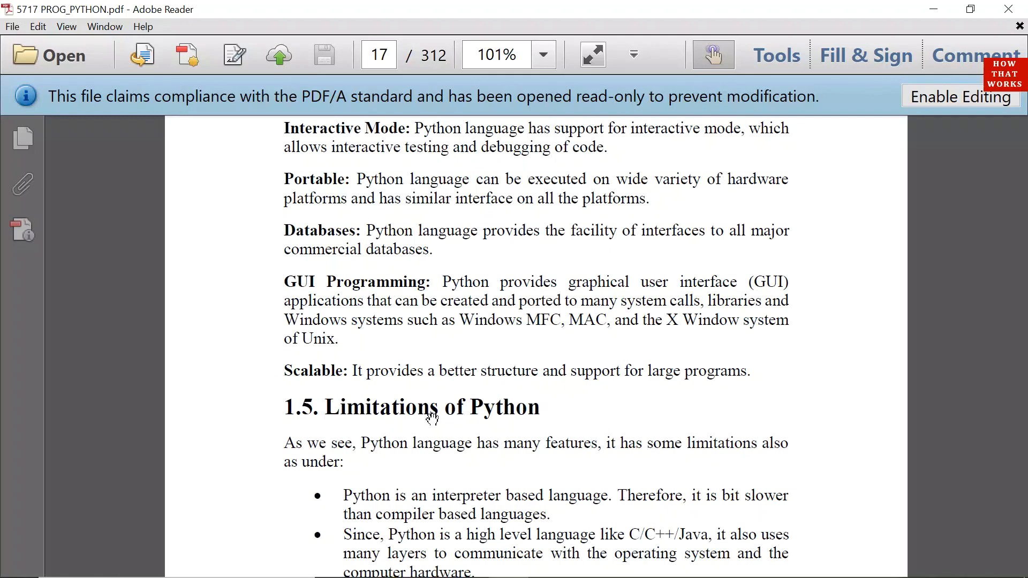
pyautogui.scroll(-3, 433, 419)
pyautogui.scroll(-1, 434, 419)
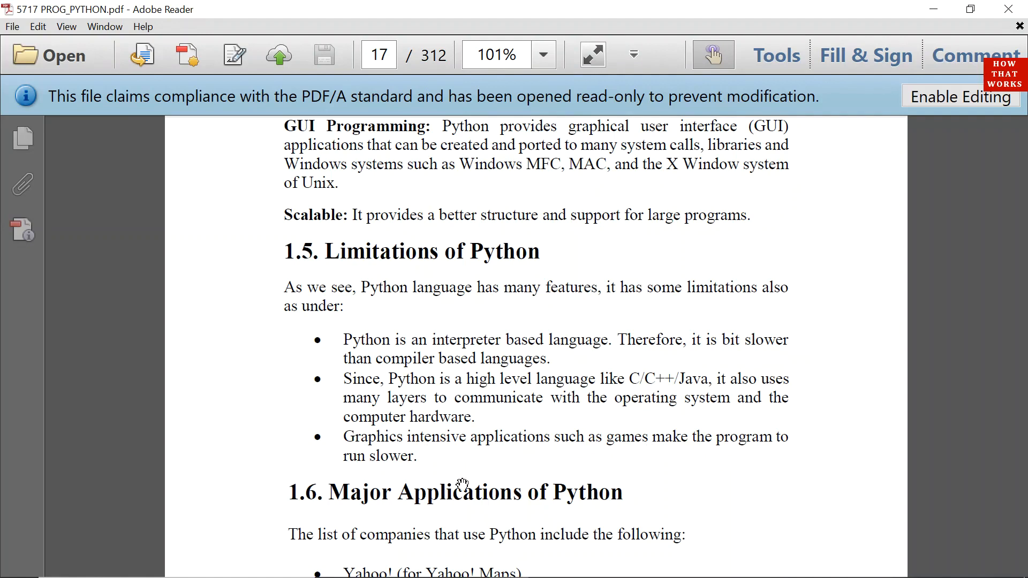
pyautogui.scroll(-1, 488, 469)
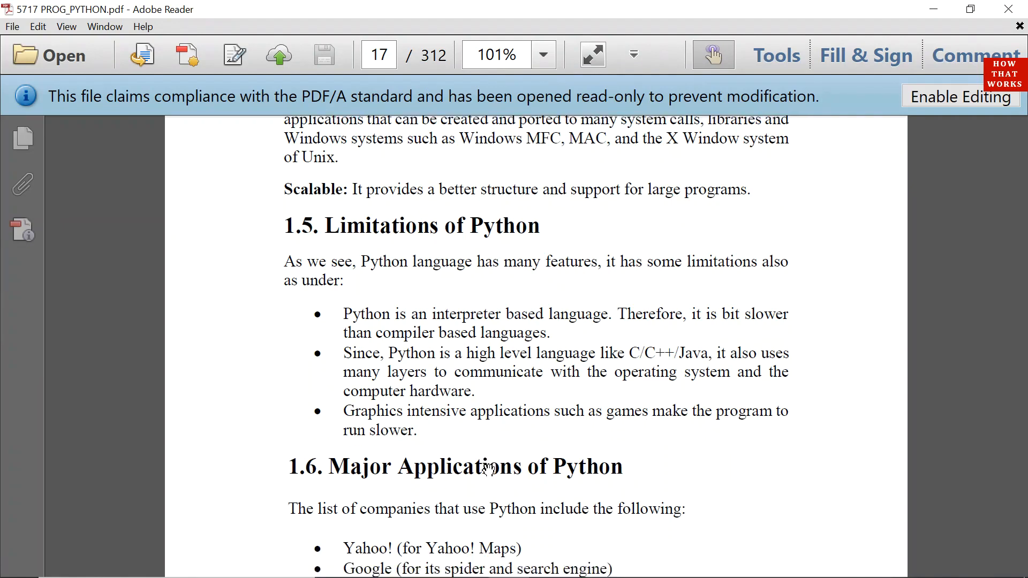
pyautogui.scroll(-1, 488, 468)
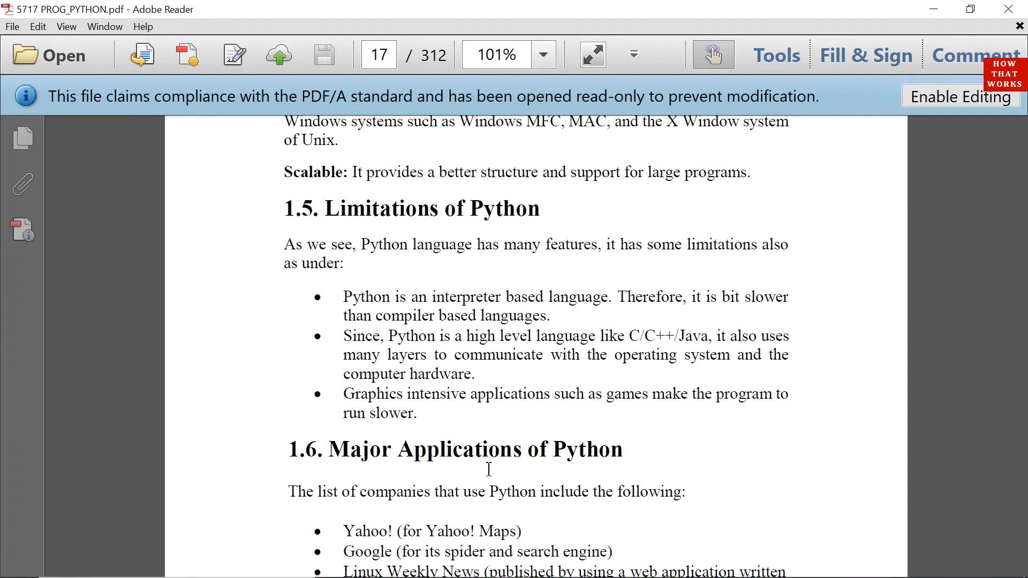
pyautogui.scroll(-1, 488, 468)
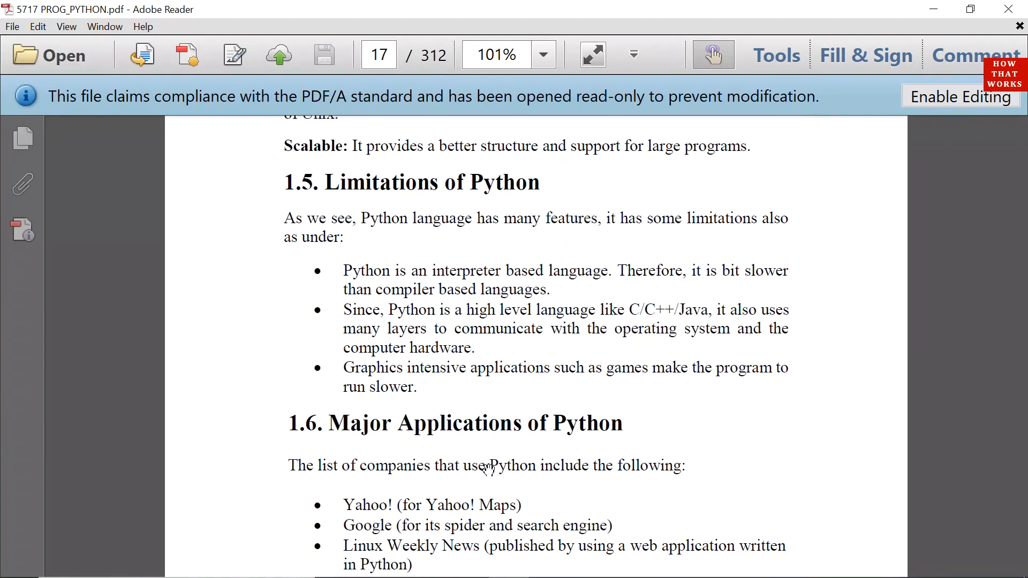
pyautogui.scroll(-4, 488, 468)
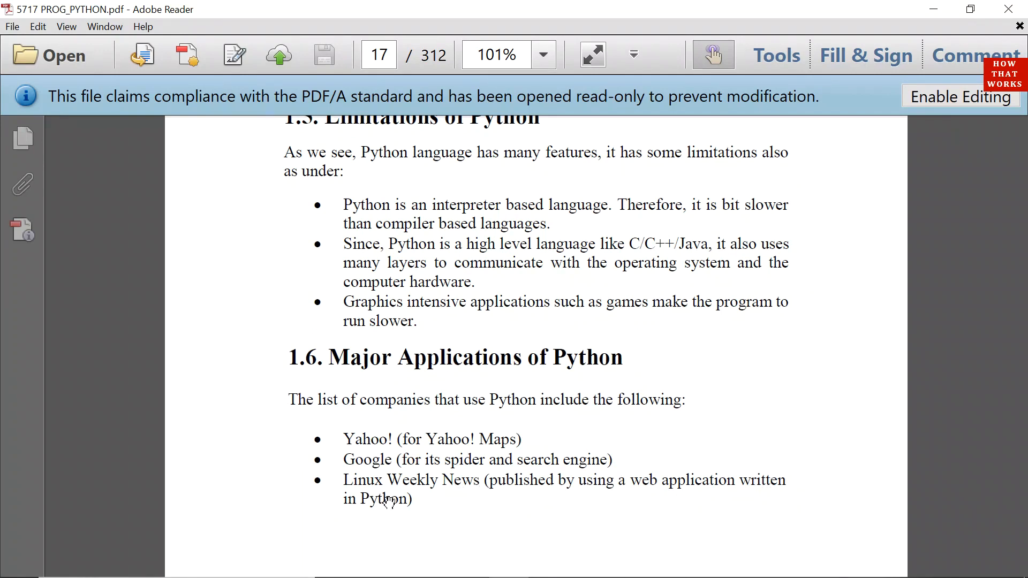
pyautogui.scroll(-1, 389, 501)
pyautogui.scroll(-1, 389, 501)
pyautogui.scroll(-5, 388, 501)
pyautogui.scroll(-2, 389, 501)
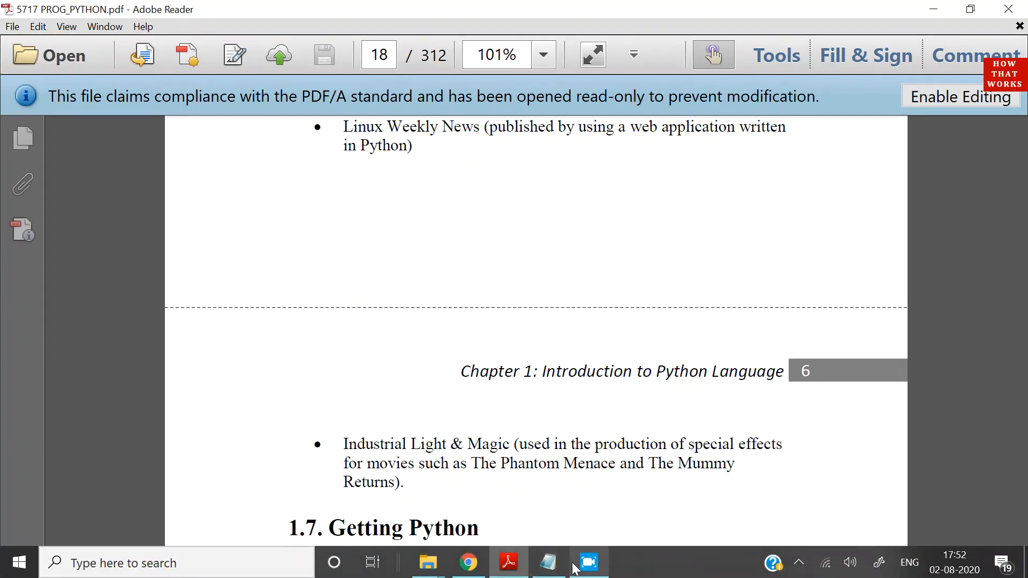
# Step: Switch from the PDF to File Explorer's book folder containing applications.jpg
pyautogui.click(584, 566)
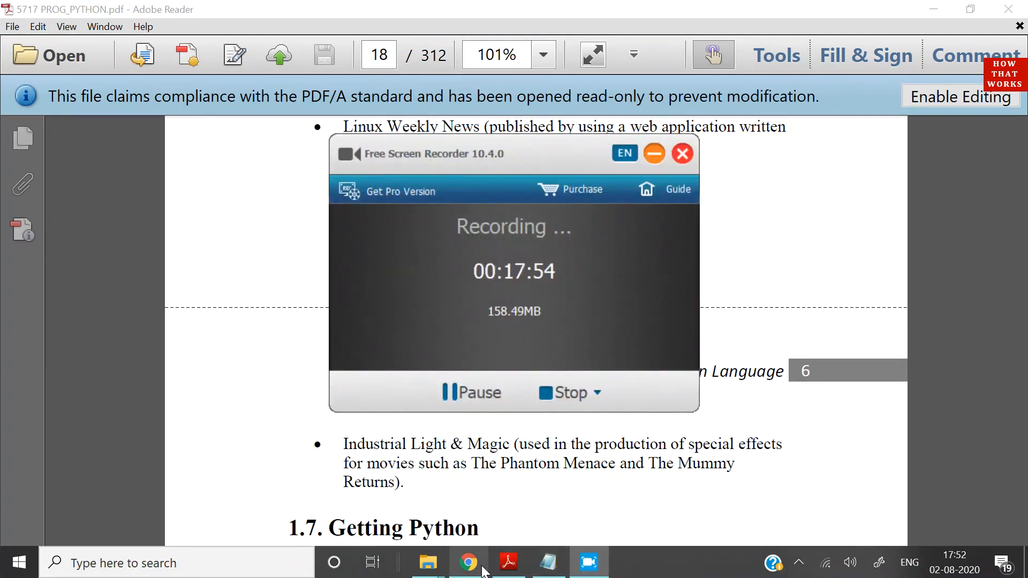
pyautogui.moveTo(428, 563)
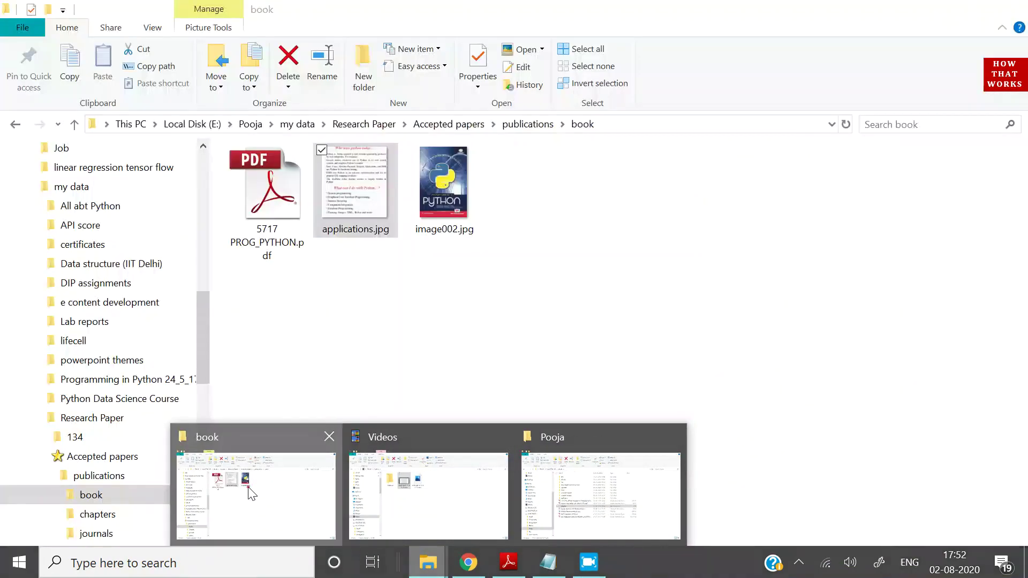
pyautogui.click(253, 492)
# Step: Open applications.jpg in the Photos app via Open with > Photos
pyautogui.click(341, 179)
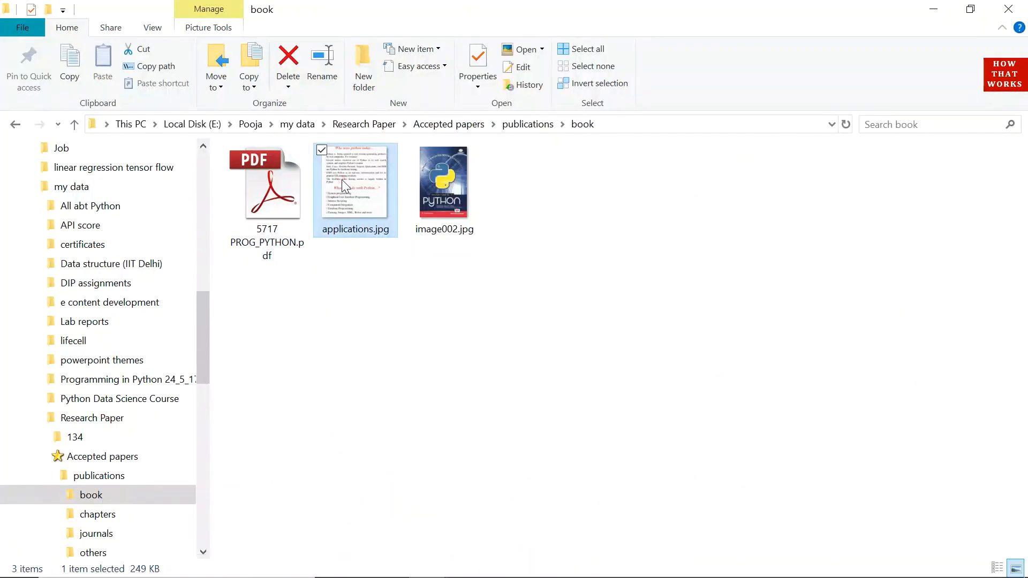
pyautogui.rightClick(341, 179)
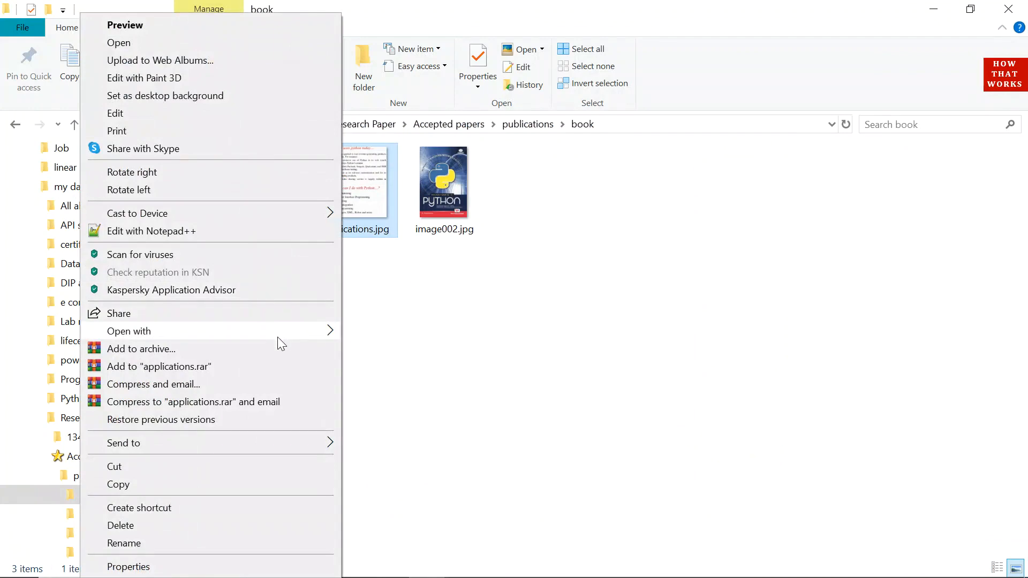
pyautogui.moveTo(129, 331)
pyautogui.click(382, 369)
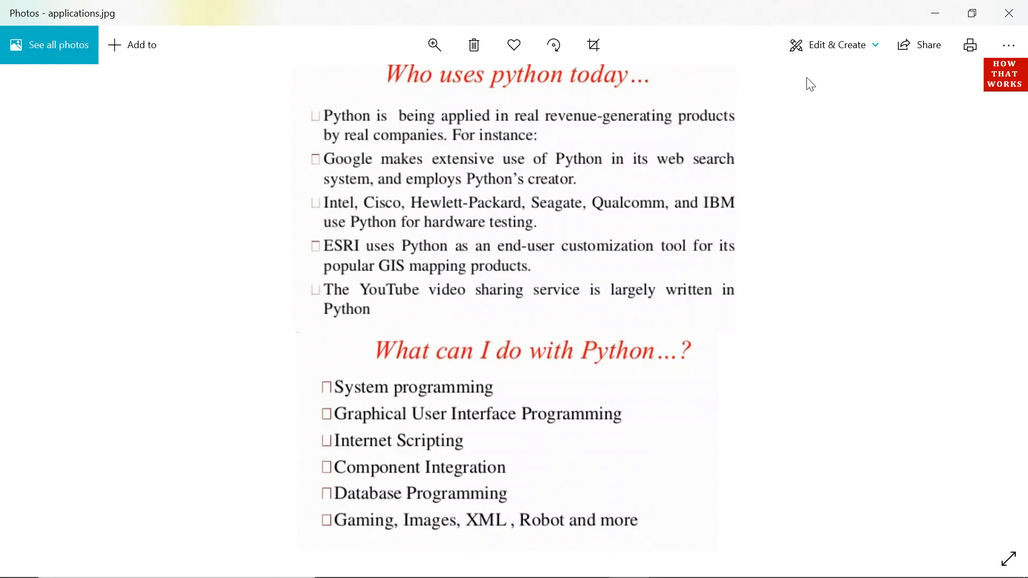
# Step: Enter Draw mode and circle the word Google in blue ink
pyautogui.click(844, 50)
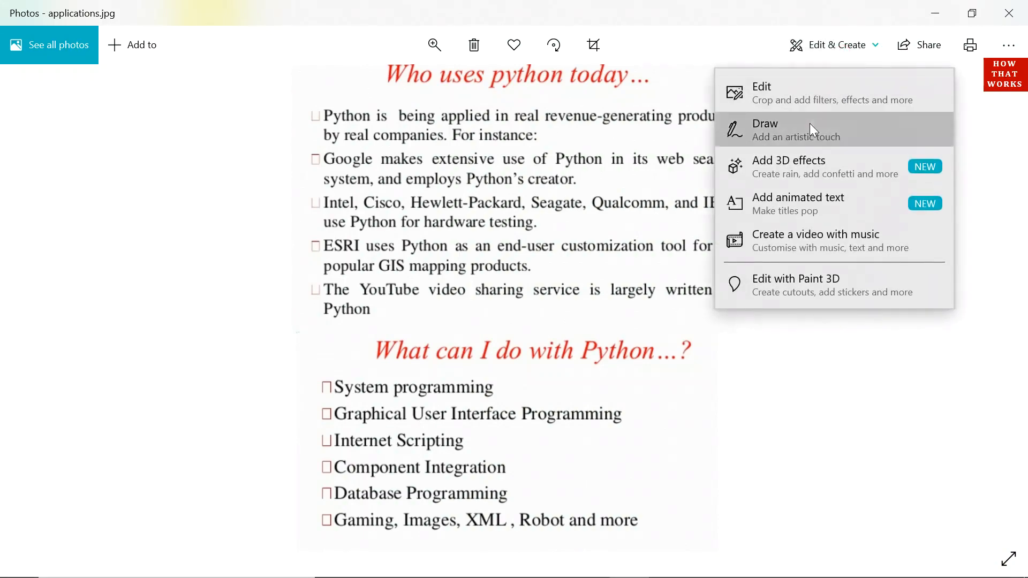
pyautogui.click(809, 123)
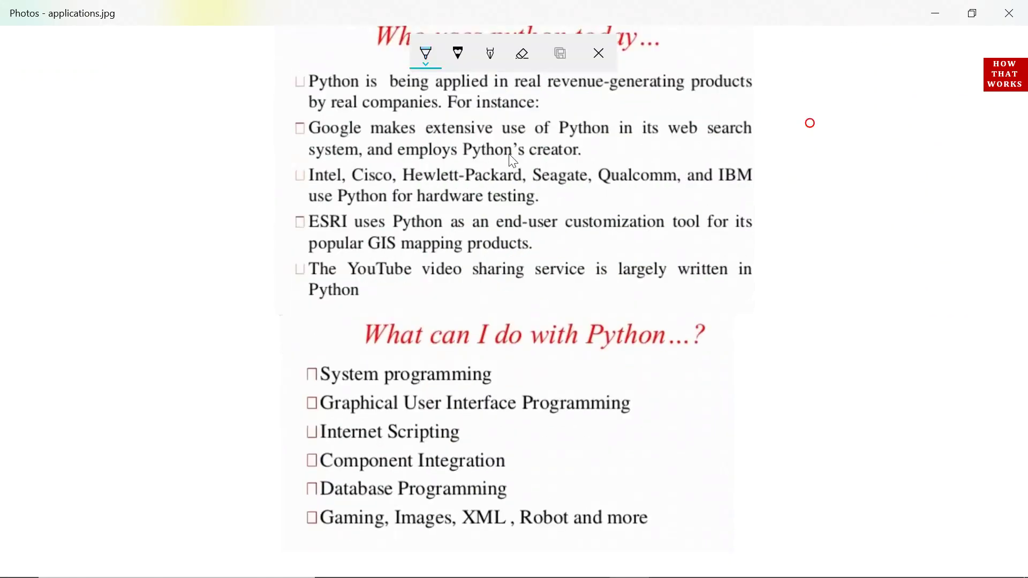
pyautogui.click(336, 135)
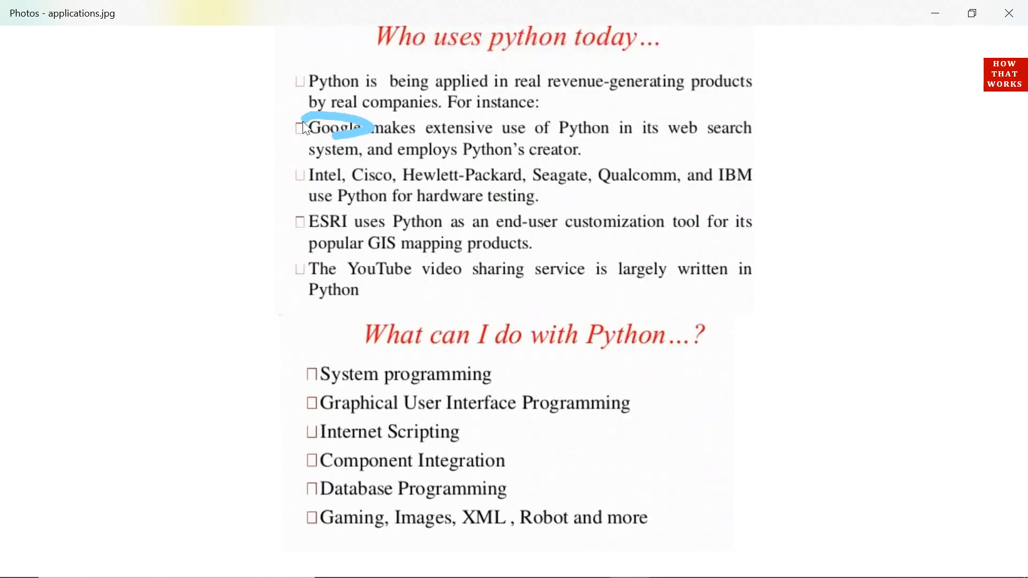
pyautogui.moveTo(301, 129); pyautogui.dragTo(371, 137)
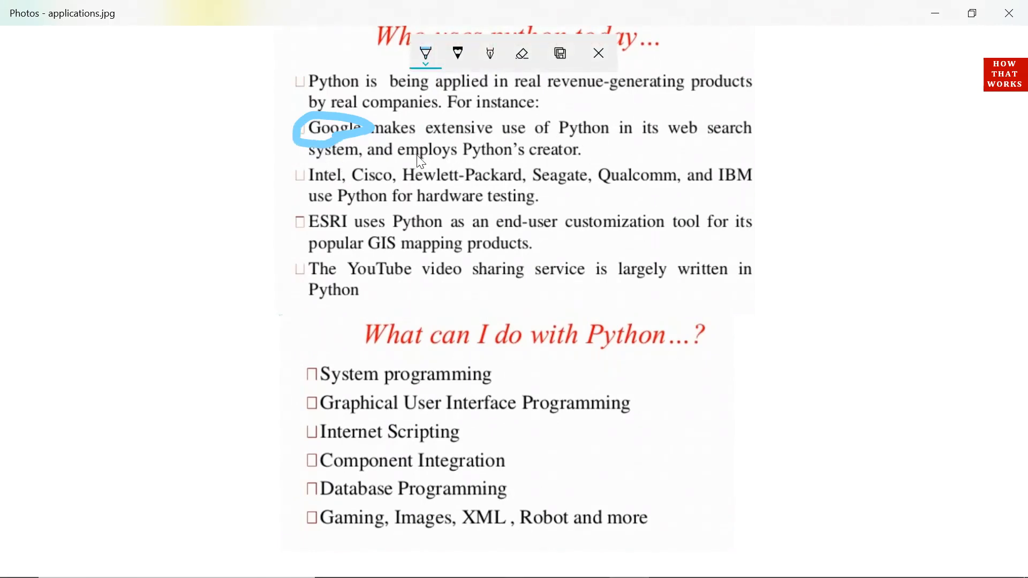
# Step: Set the pen to size 1 in red and strike through the Intel, Cisco, Hewlett-Packard line
pyautogui.click(431, 65)
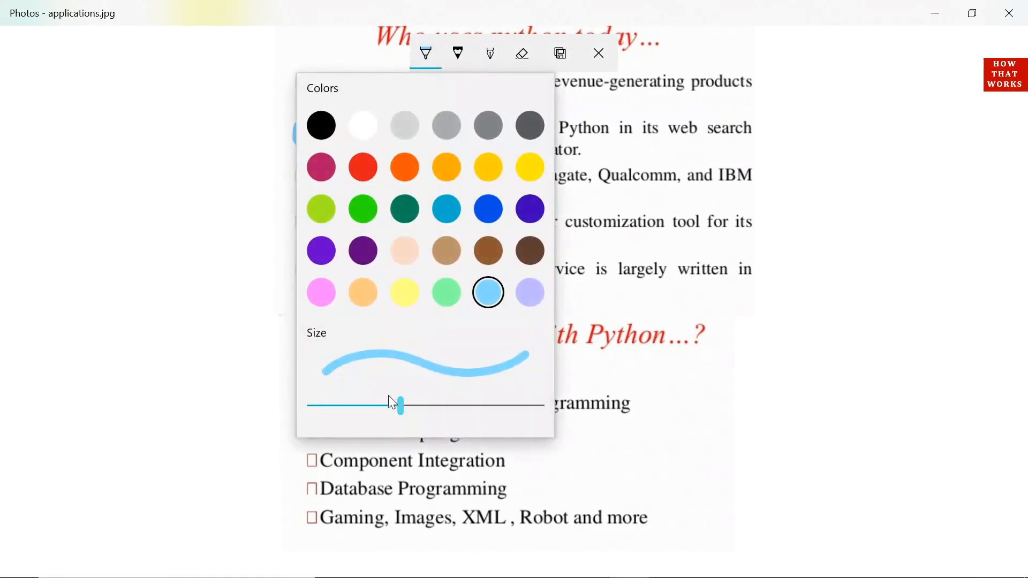
pyautogui.moveTo(398, 403); pyautogui.dragTo(309, 407)
pyautogui.click(300, 411)
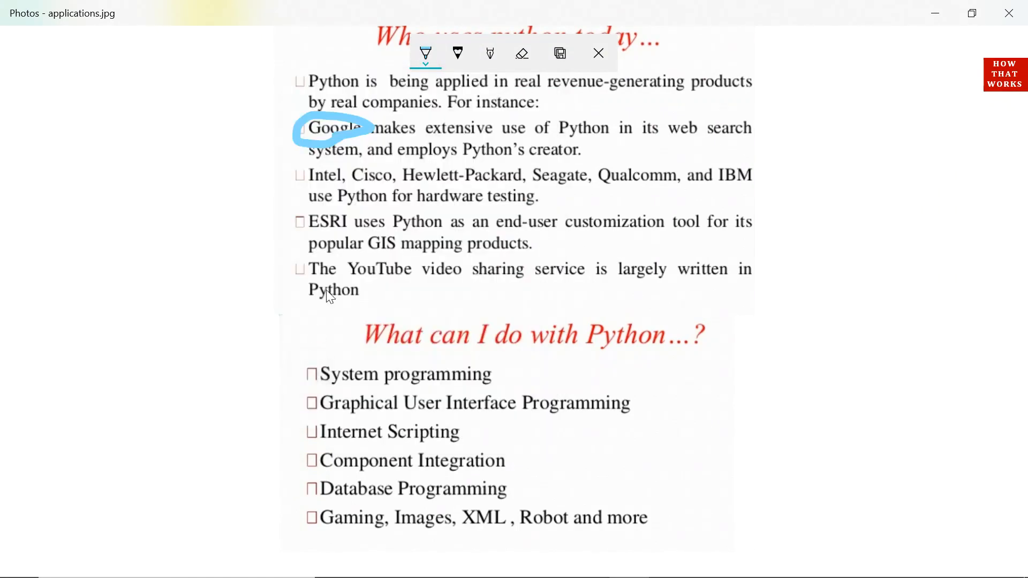
pyautogui.click(426, 57)
pyautogui.click(364, 175)
pyautogui.moveTo(312, 182); pyautogui.dragTo(733, 181)
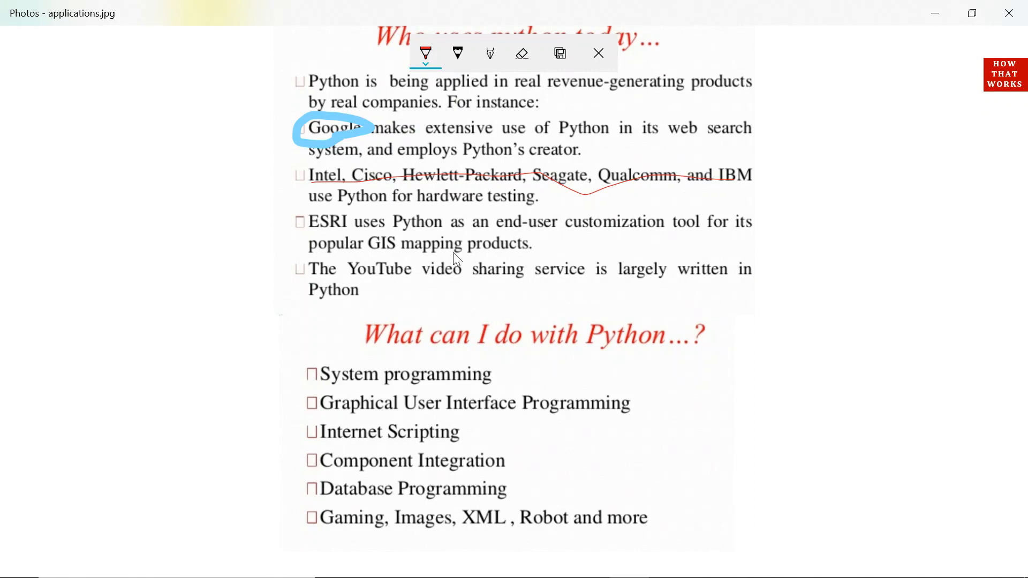
# Step: Add red ink marks near products and underline YouTube
pyautogui.click(472, 250)
pyautogui.moveTo(342, 278); pyautogui.dragTo(416, 280)
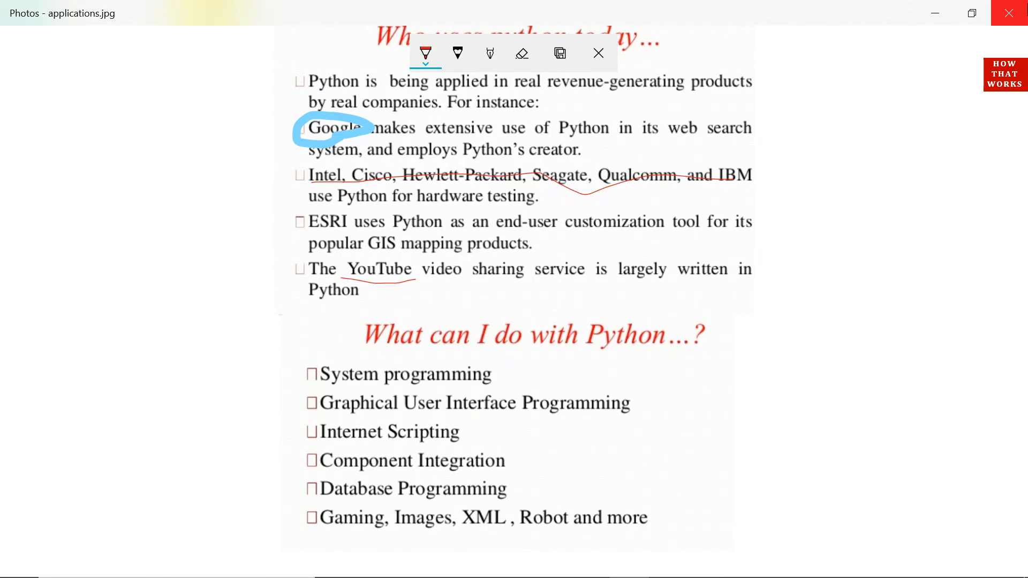
# Step: Close Photos and bring the Python book PDF back to the front
pyautogui.click(1009, 13)
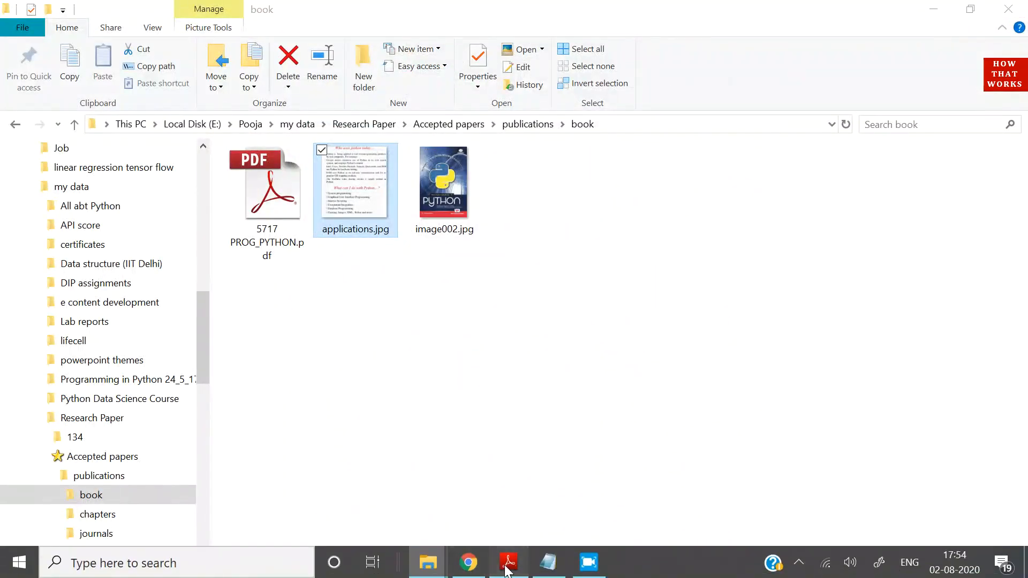
pyautogui.click(509, 562)
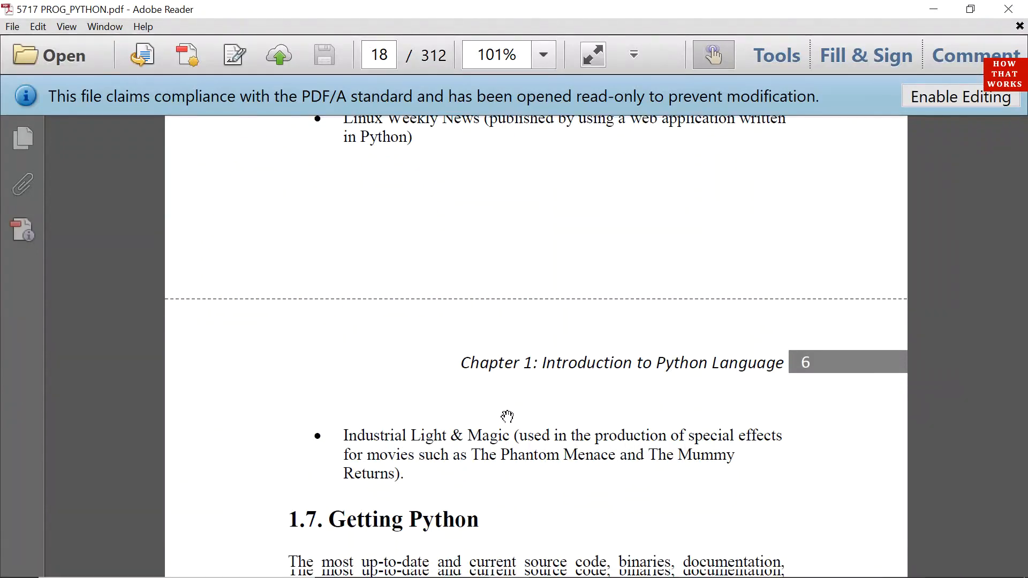
pyautogui.scroll(-5, 504, 412)
pyautogui.scroll(-1, 507, 415)
pyautogui.scroll(-1, 507, 415)
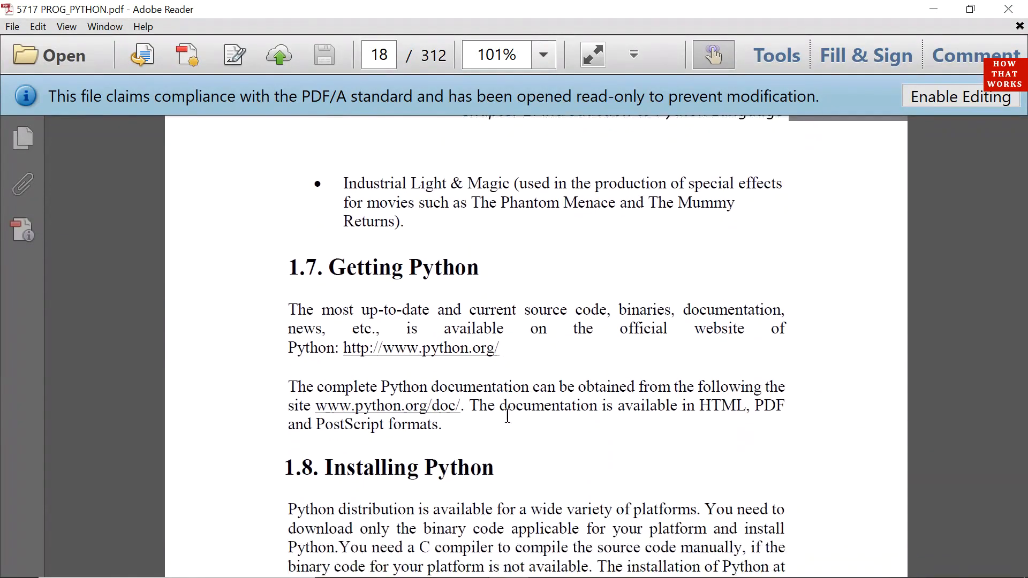
pyautogui.scroll(-1, 507, 415)
pyautogui.scroll(-1, 507, 415)
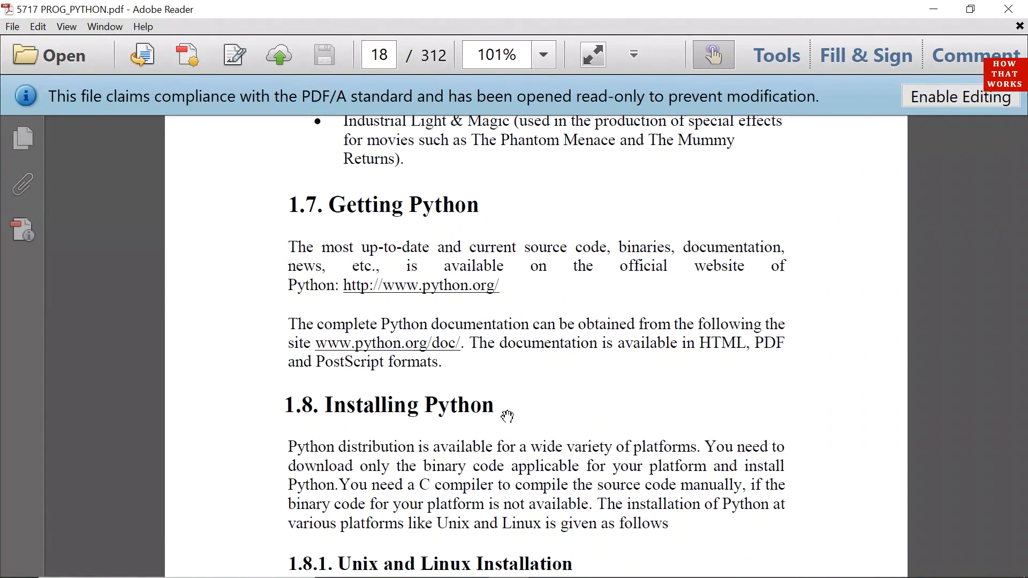
pyautogui.scroll(-1, 507, 414)
pyautogui.scroll(-2, 507, 415)
pyautogui.scroll(-1, 506, 415)
pyautogui.scroll(2, 507, 415)
pyautogui.scroll(1, 506, 415)
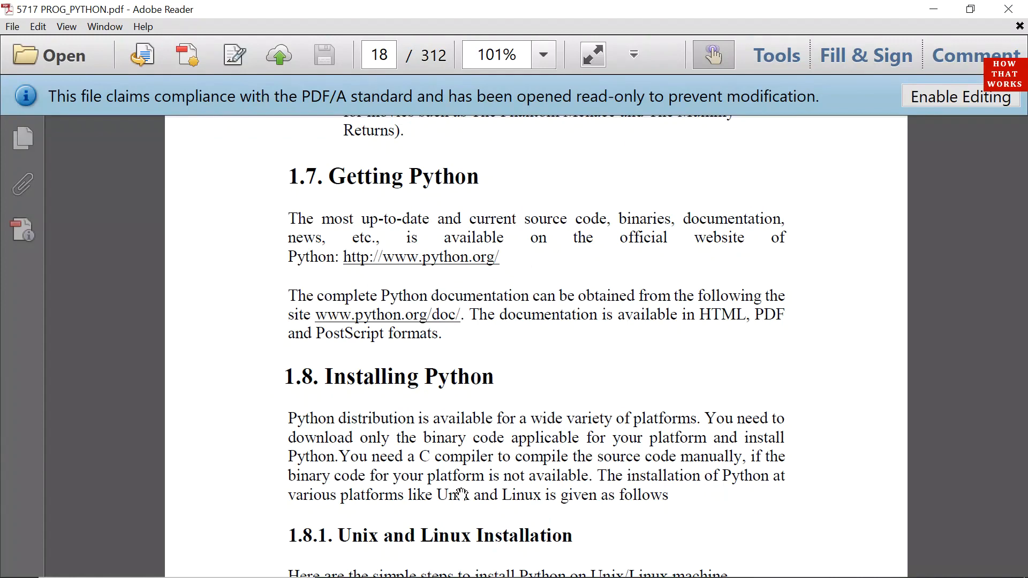
pyautogui.scroll(-1, 458, 504)
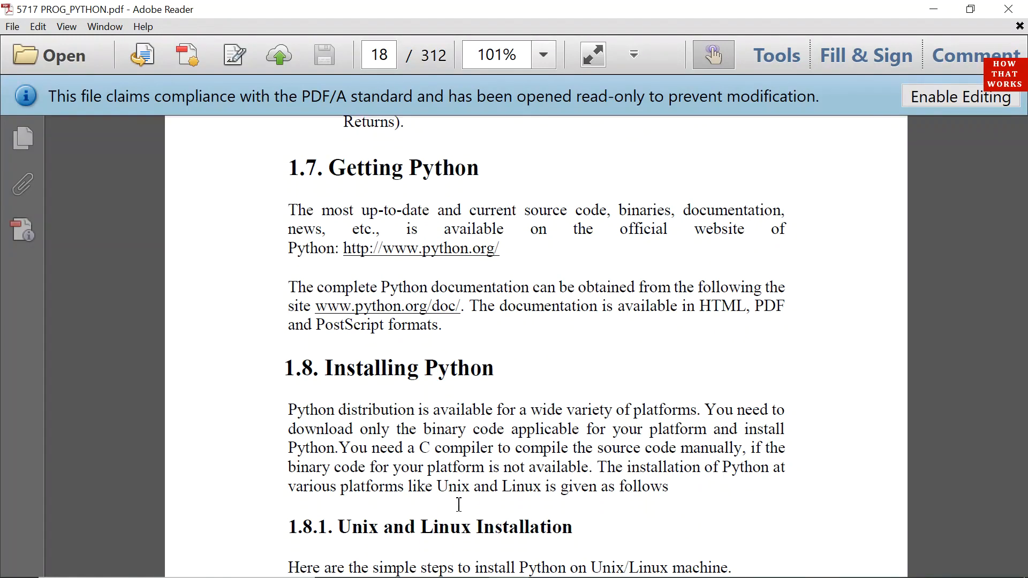
pyautogui.scroll(-3, 459, 504)
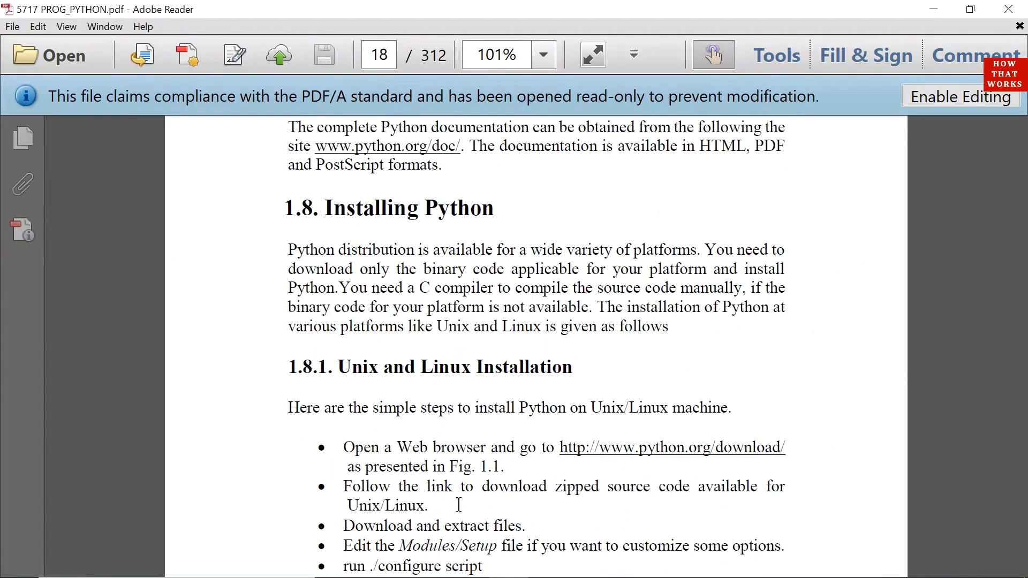
pyautogui.scroll(-1, 459, 504)
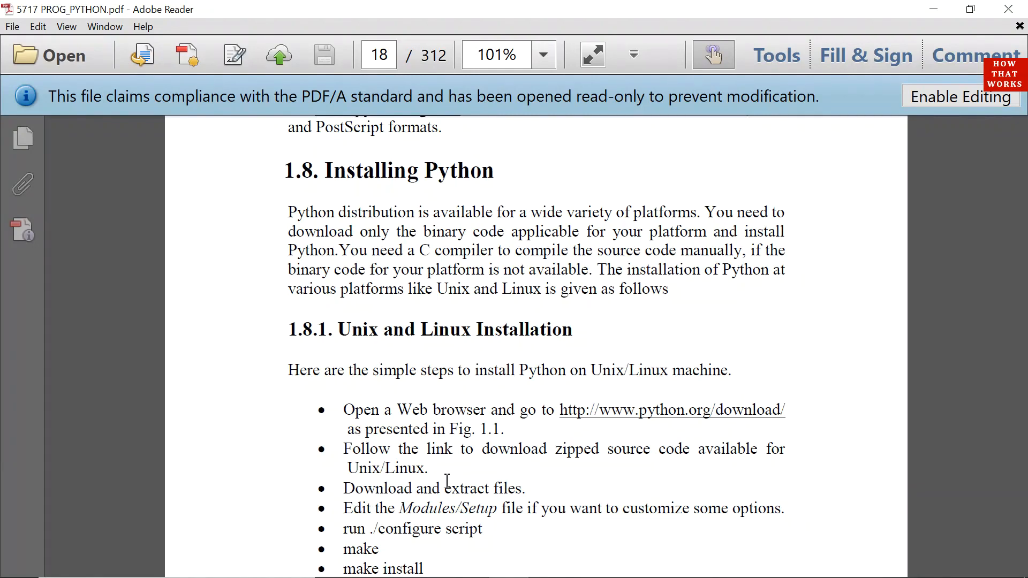
pyautogui.scroll(-1, 447, 480)
pyautogui.scroll(-3, 447, 480)
pyautogui.scroll(-6, 445, 479)
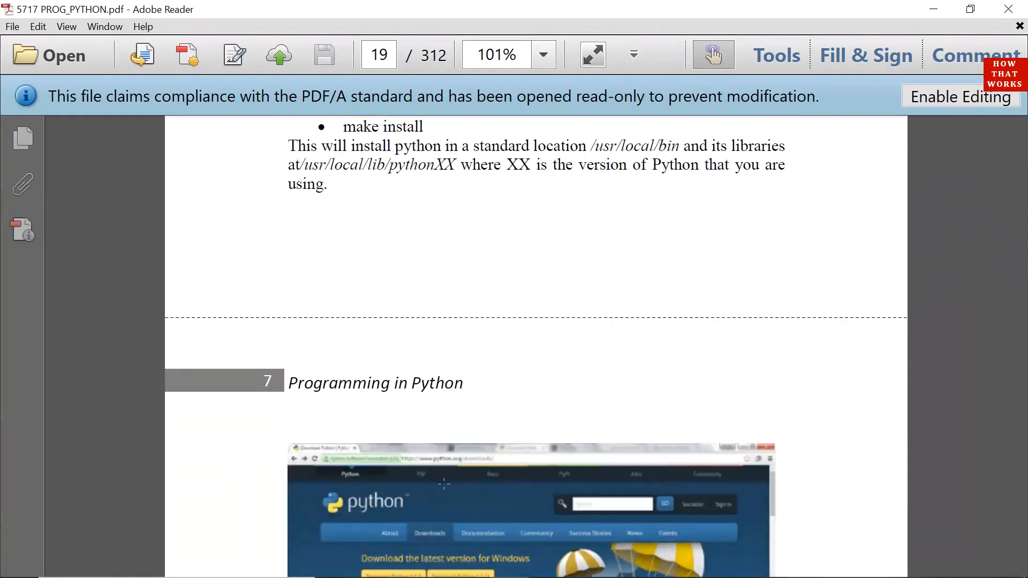
# Step: Navigate Chrome to python.org and open its Downloads page
pyautogui.click(470, 562)
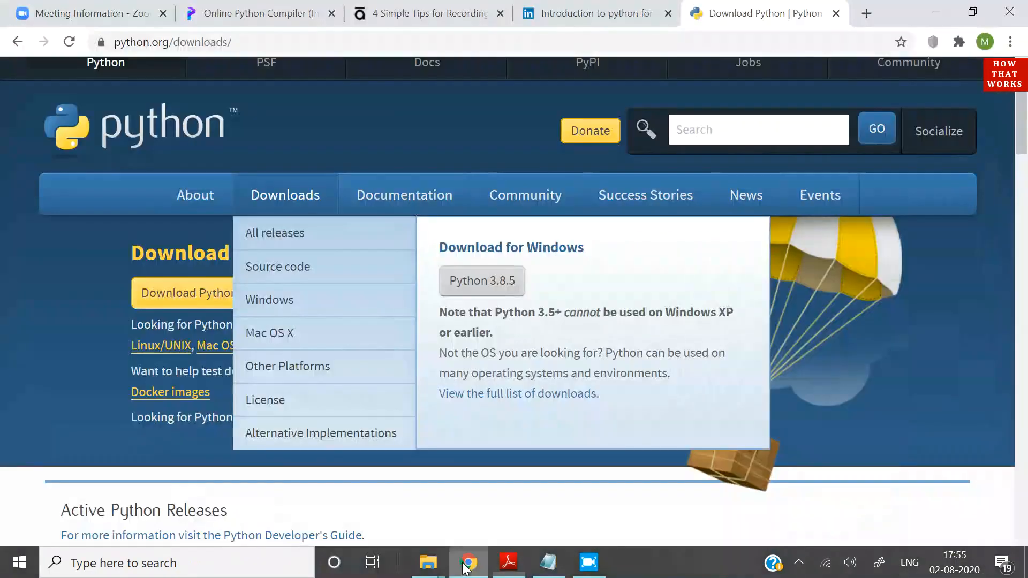
pyautogui.click(640, 35)
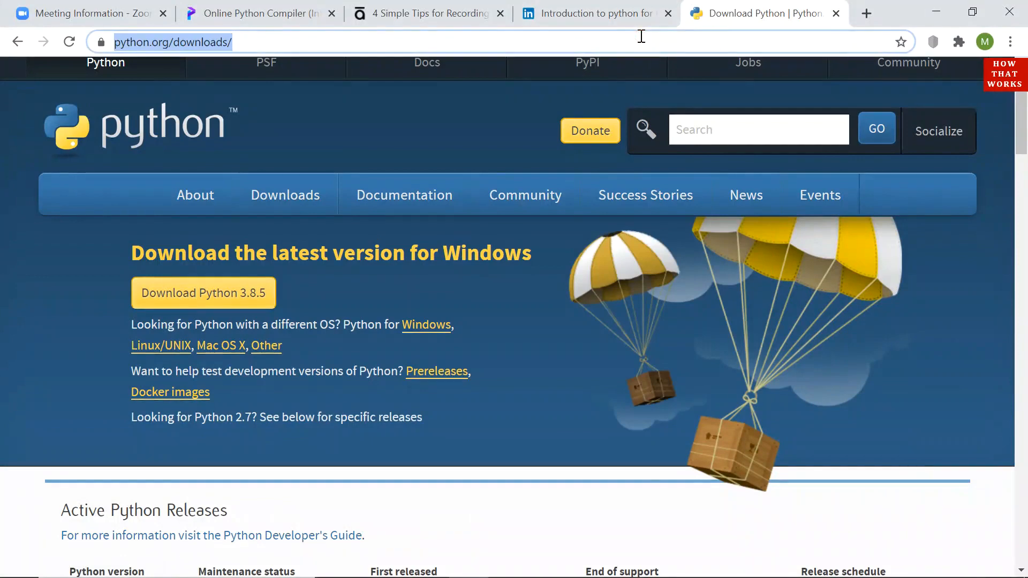
pyautogui.write('python')
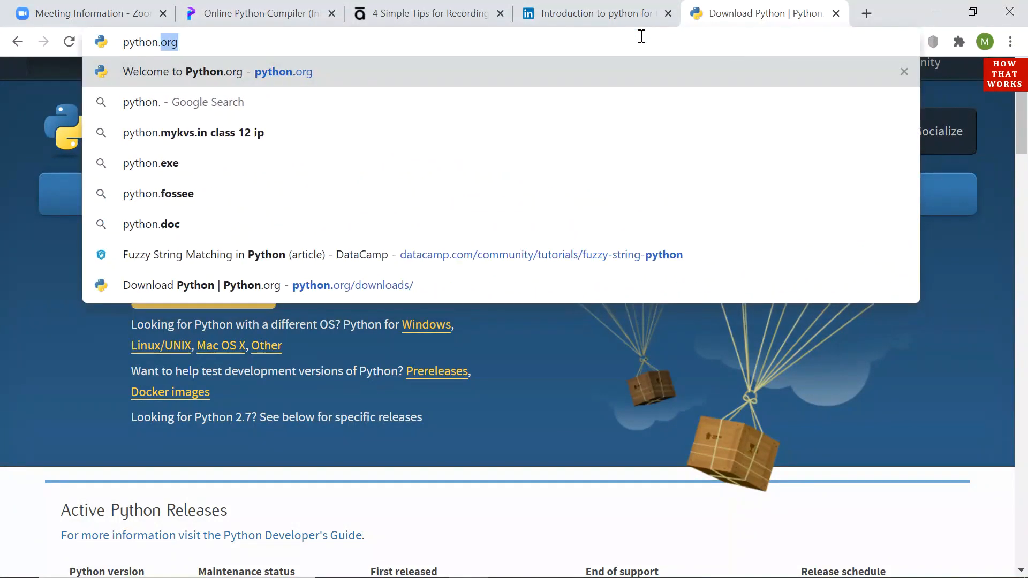
pyautogui.write('.org')
pyautogui.press('Return')
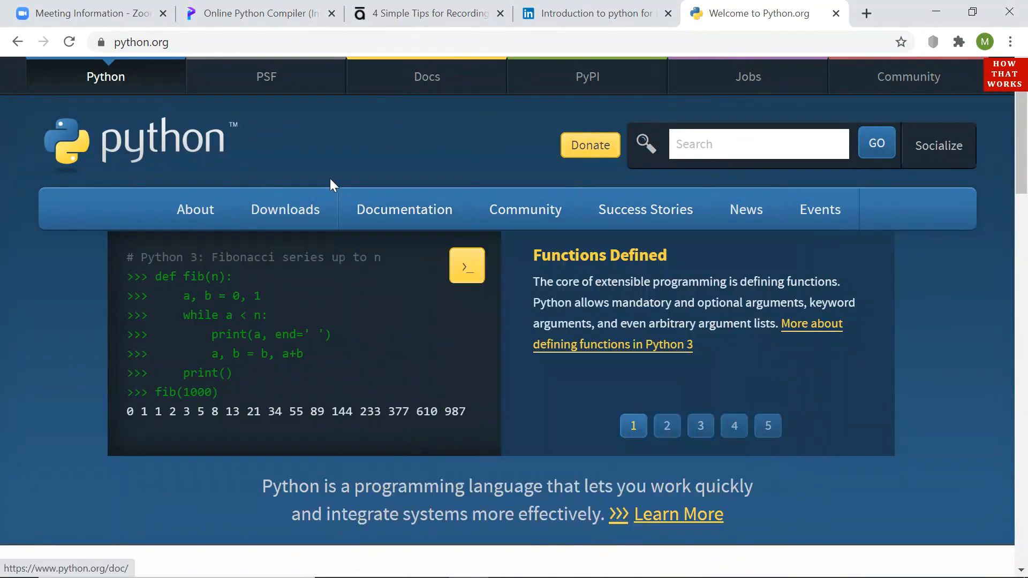
pyautogui.moveTo(285, 210)
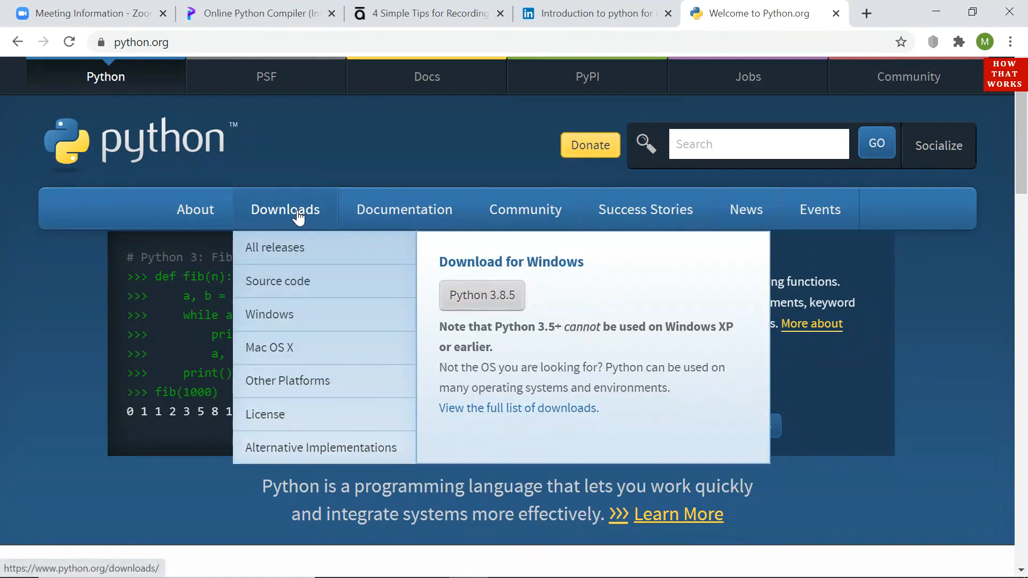
pyautogui.click(296, 211)
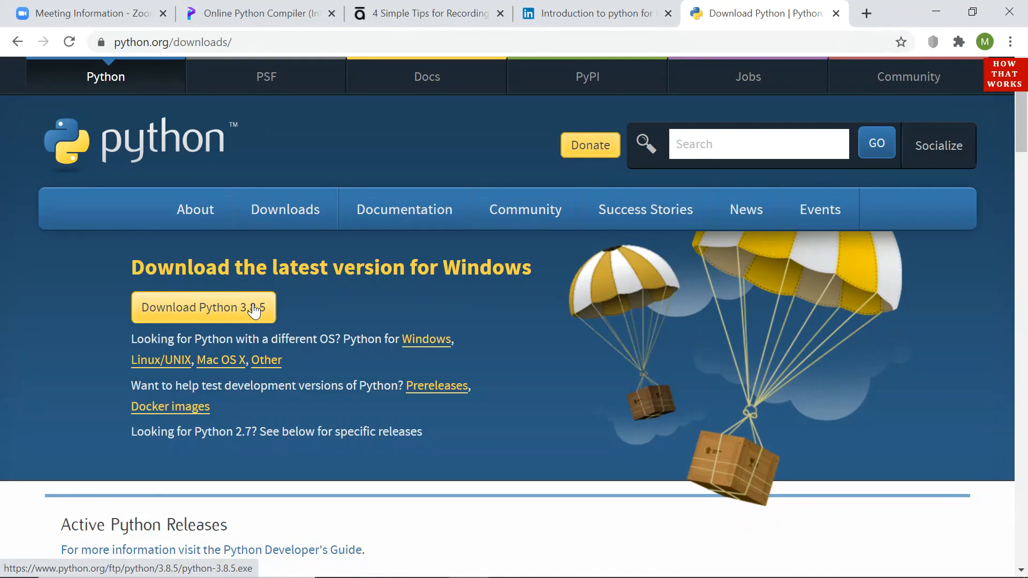
# Step: Switch back to the Python book PDF in Adobe Reader
pyautogui.click(509, 562)
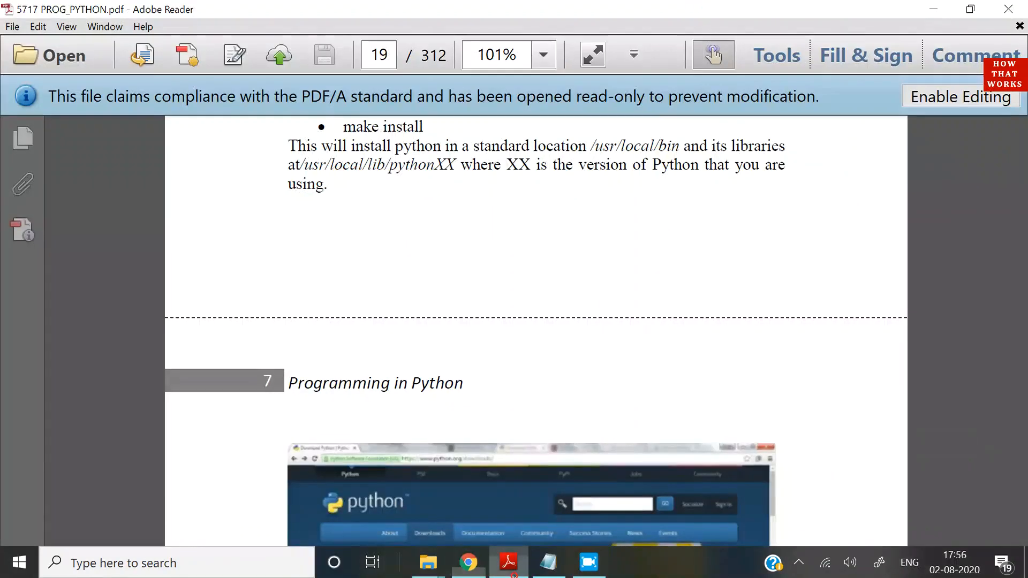
pyautogui.scroll(-4, 611, 306)
pyautogui.scroll(-5, 611, 306)
pyautogui.scroll(-5, 611, 306)
pyautogui.scroll(-5, 611, 307)
pyautogui.scroll(-5, 611, 306)
pyautogui.scroll(-5, 611, 306)
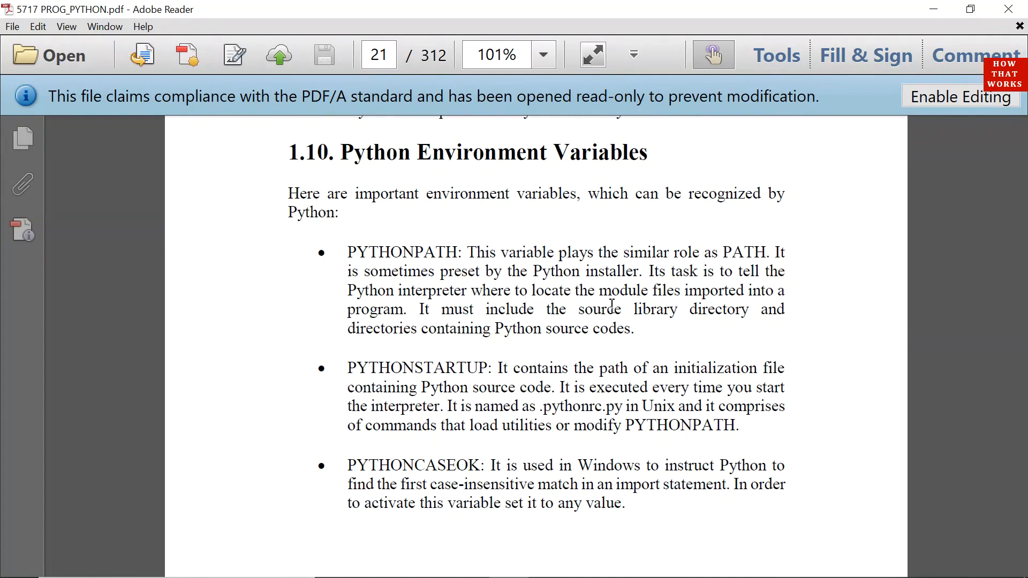
pyautogui.scroll(-2, 573, 527)
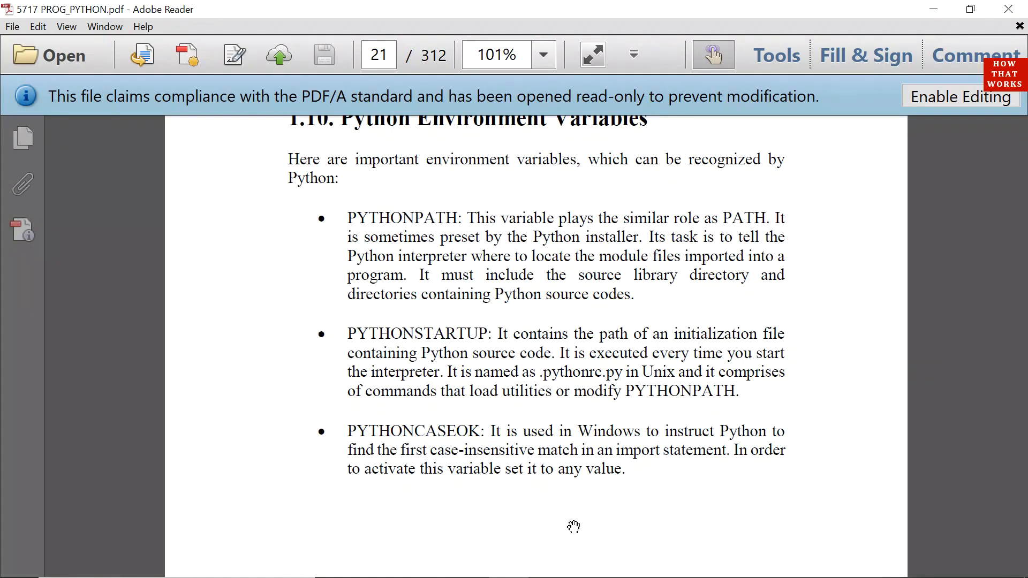
pyautogui.scroll(-3, 572, 527)
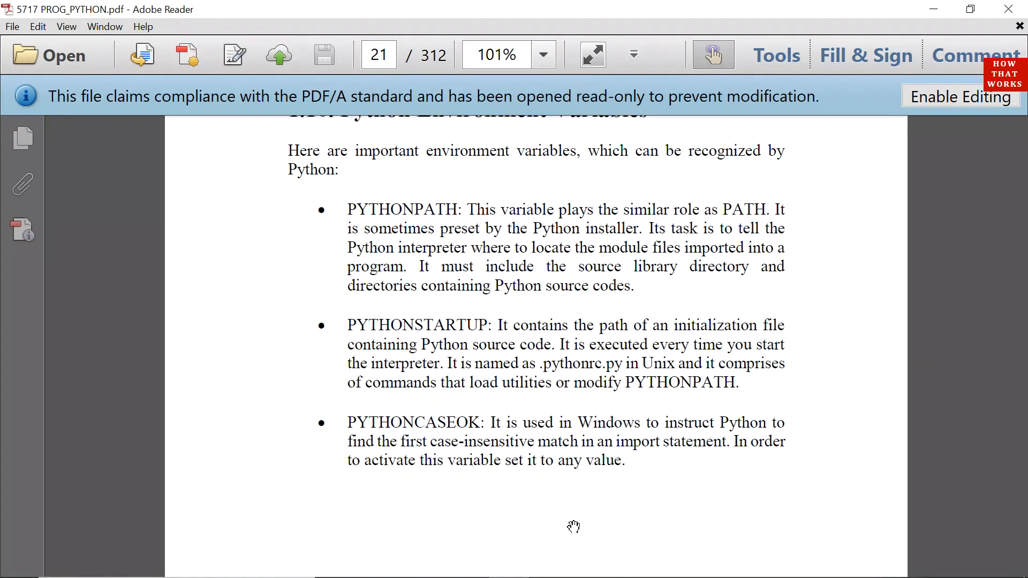
pyautogui.scroll(-5, 573, 528)
pyautogui.scroll(-1, 574, 526)
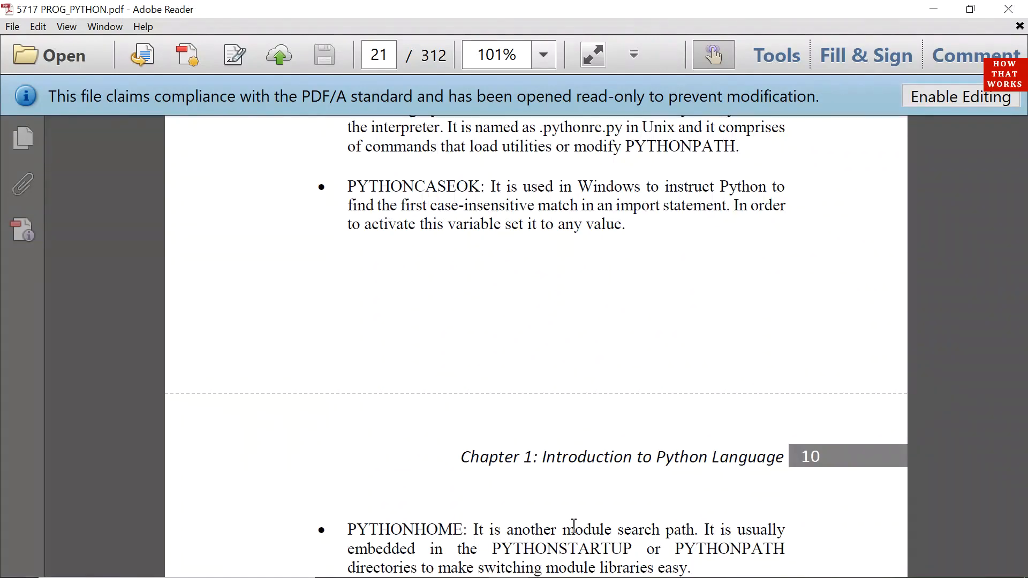
pyautogui.scroll(-2, 574, 526)
pyautogui.scroll(-1, 574, 526)
pyautogui.scroll(-6, 573, 527)
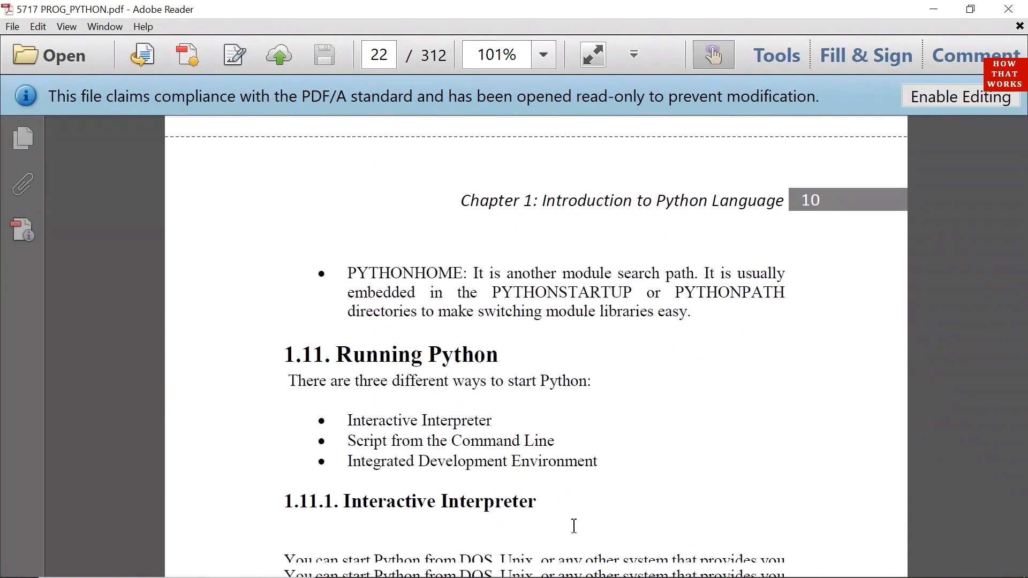
pyautogui.scroll(-1, 574, 526)
pyautogui.scroll(-1, 573, 526)
pyautogui.scroll(-1, 573, 526)
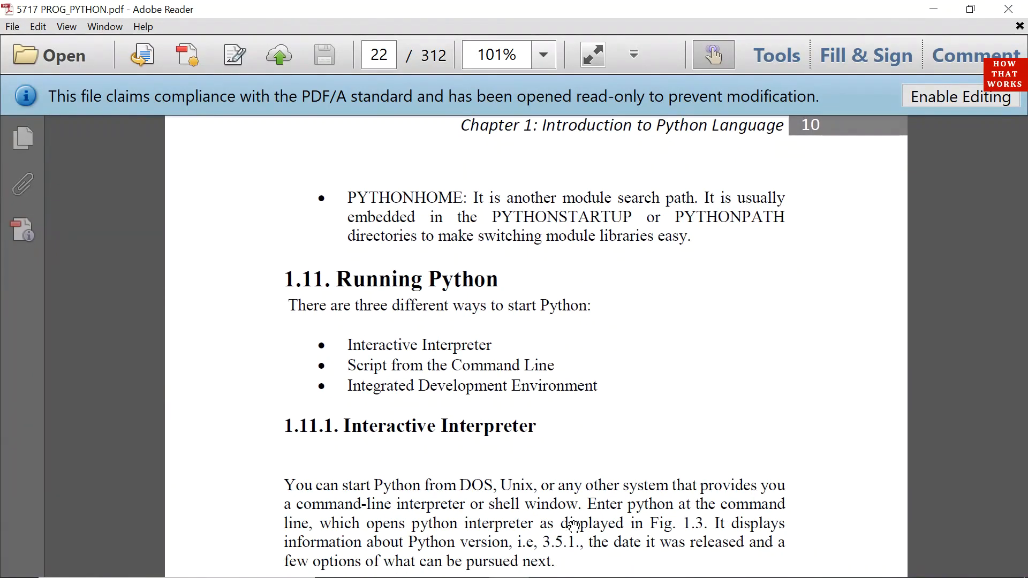